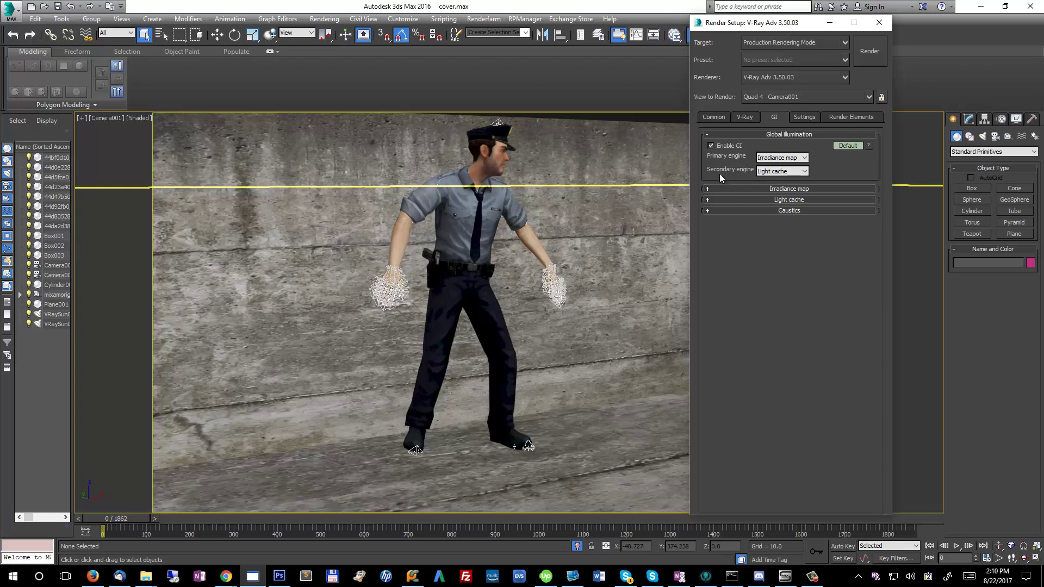
Set the irradiance map mode to Animation (prepass) and check its auto-save file path
{"action": "left_click", "coordinate": [797, 188]}
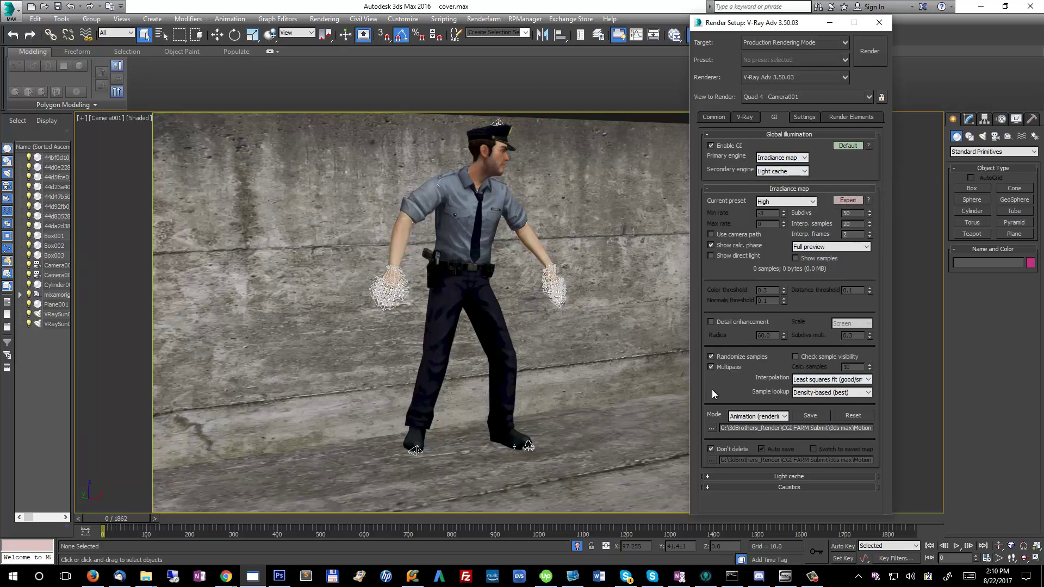
{"action": "left_click", "coordinate": [752, 416]}
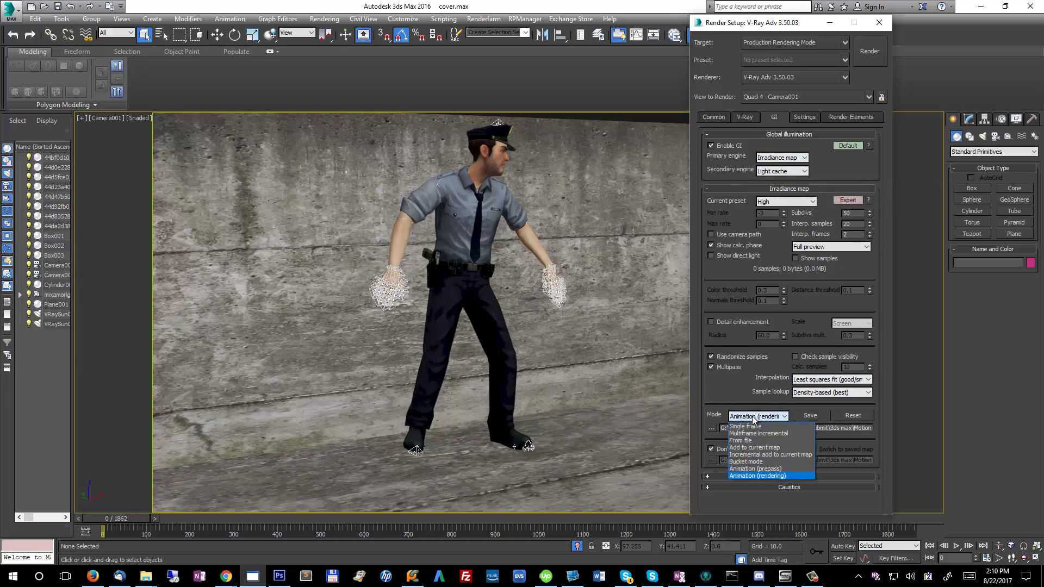
{"action": "left_click", "coordinate": [772, 469]}
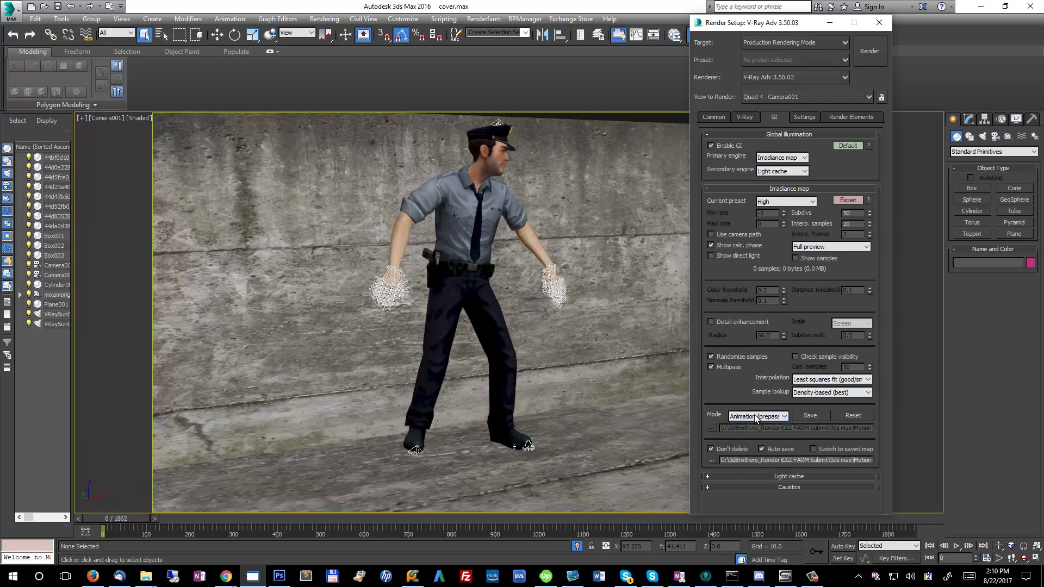
{"action": "left_click_drag", "start_coordinate": [732, 460], "coordinate": [830, 470]}
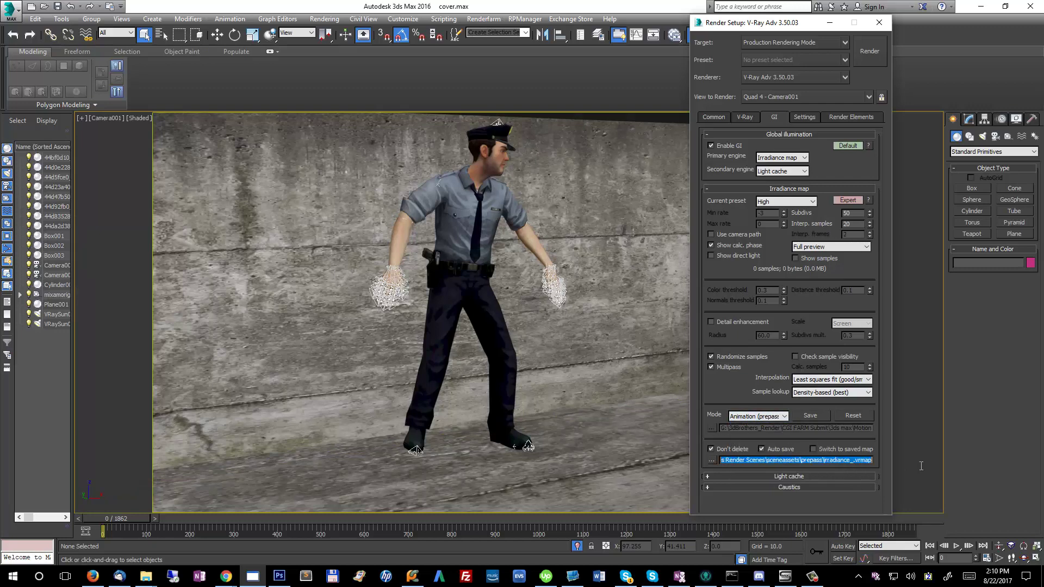
{"action": "left_click", "coordinate": [861, 460]}
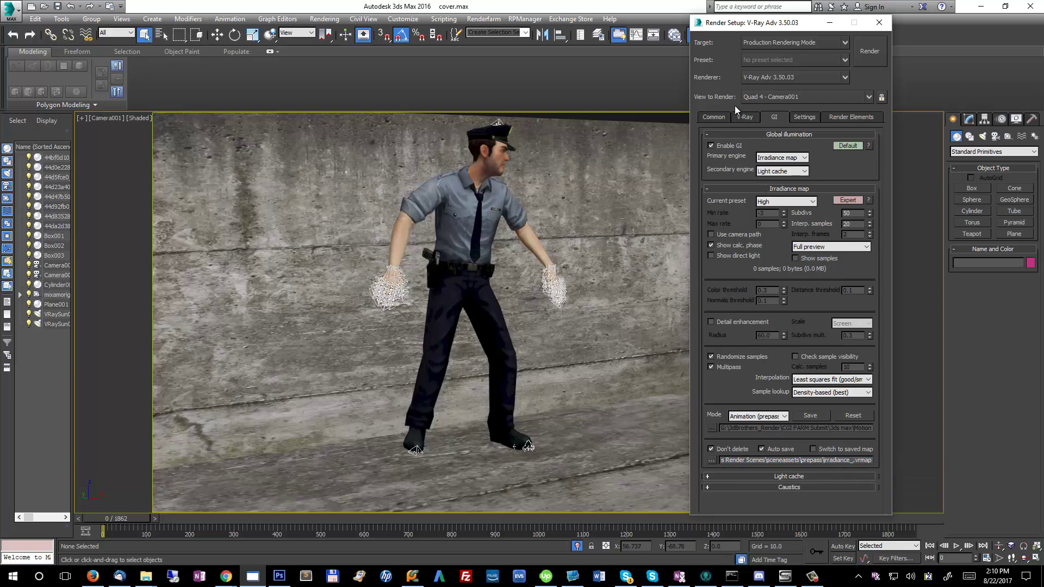
Turn on "Don't render final image" in the V-Ray global switches
{"action": "left_click", "coordinate": [744, 117]}
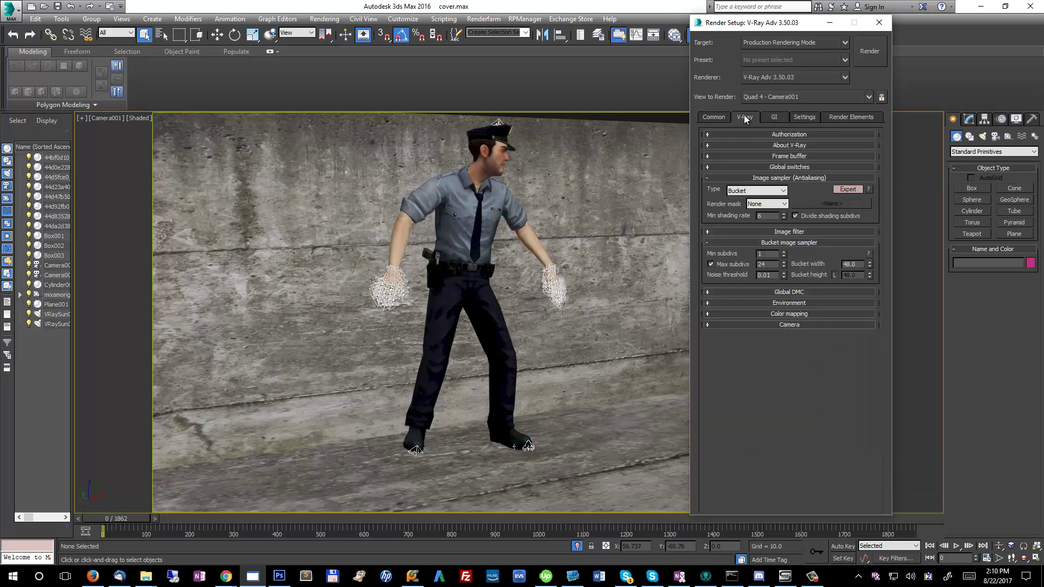
{"action": "left_click", "coordinate": [777, 167]}
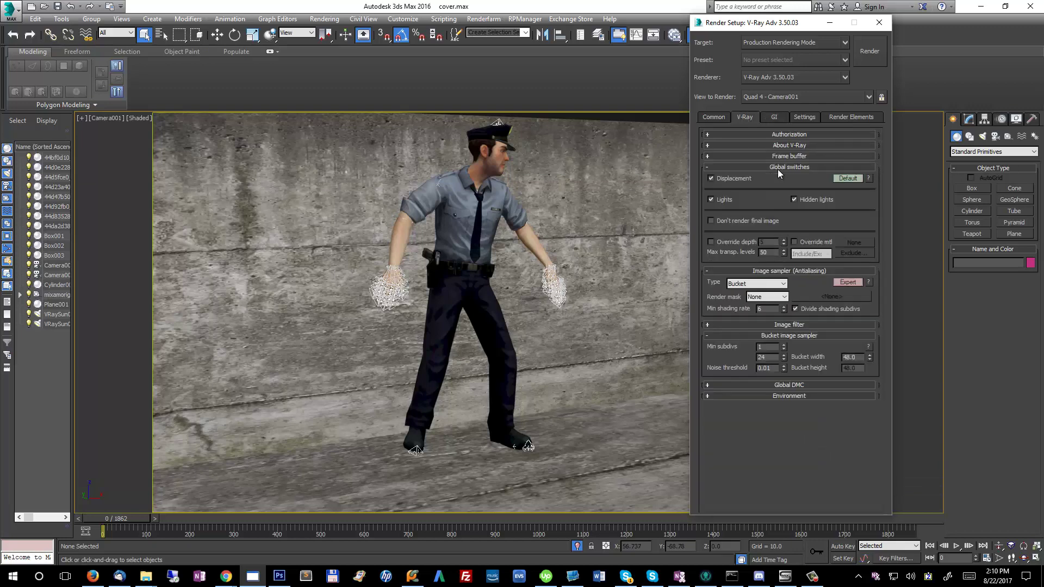
{"action": "left_click", "coordinate": [711, 221]}
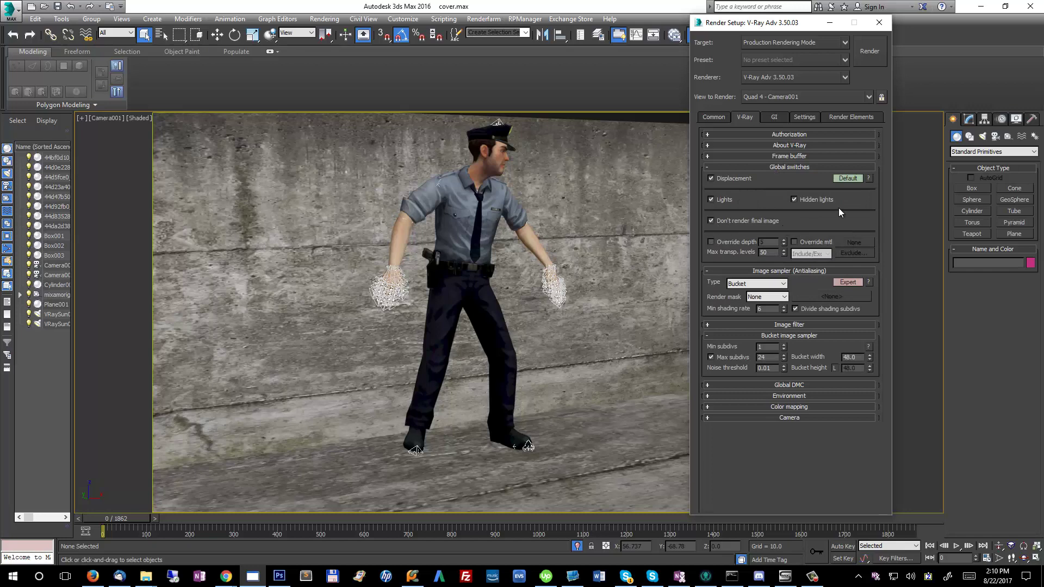
Look over the light cache settings in the global illumination setup
{"action": "left_click", "coordinate": [777, 118]}
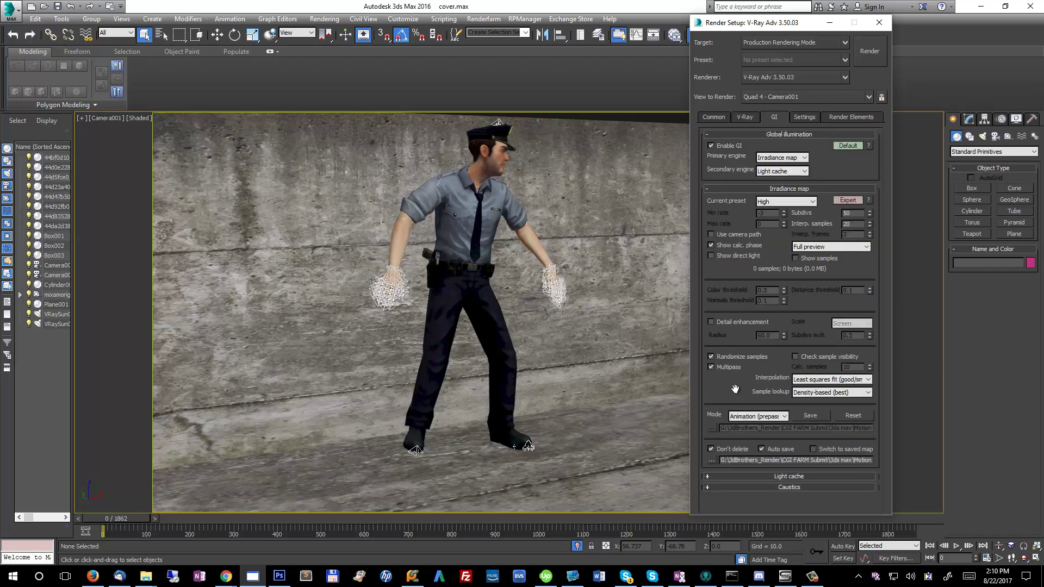
{"action": "left_click", "coordinate": [802, 476]}
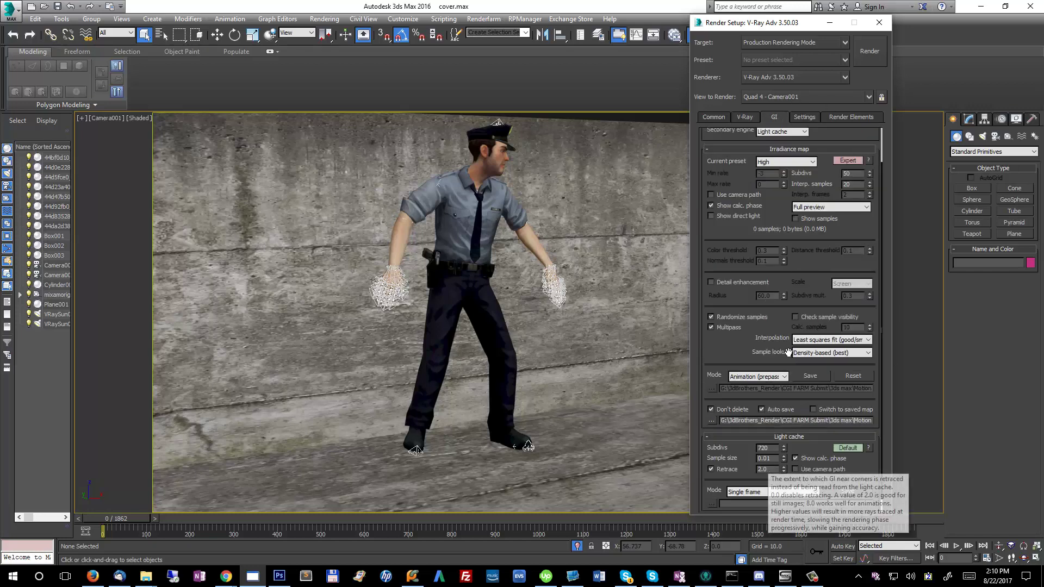
{"action": "left_click_drag", "start_coordinate": [814, 441], "coordinate": [813, 427]}
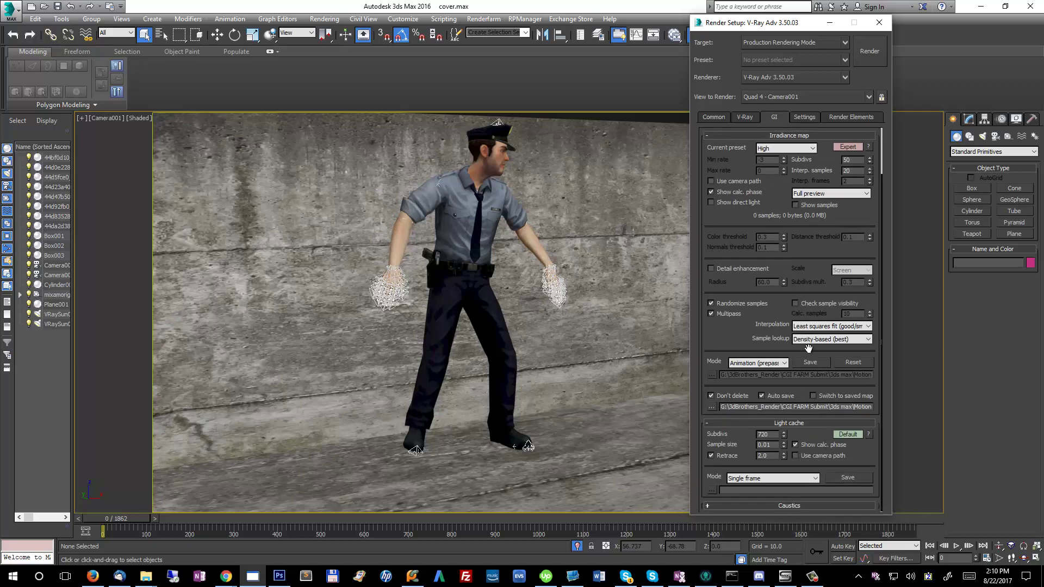
{"action": "left_click", "coordinate": [786, 423]}
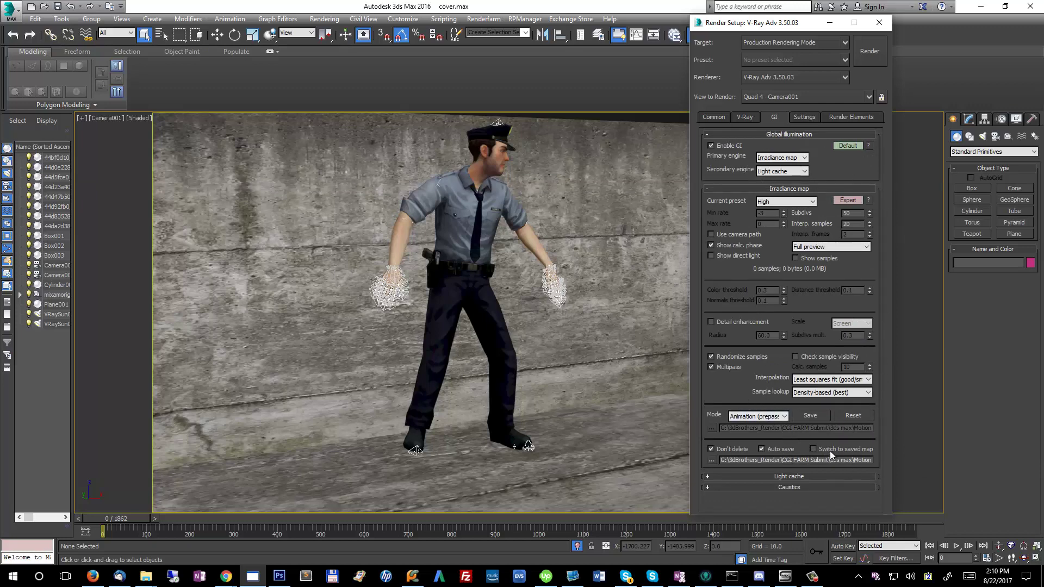
Check the render output file path and the auto-save path of the irradiance map
{"action": "left_click", "coordinate": [714, 119]}
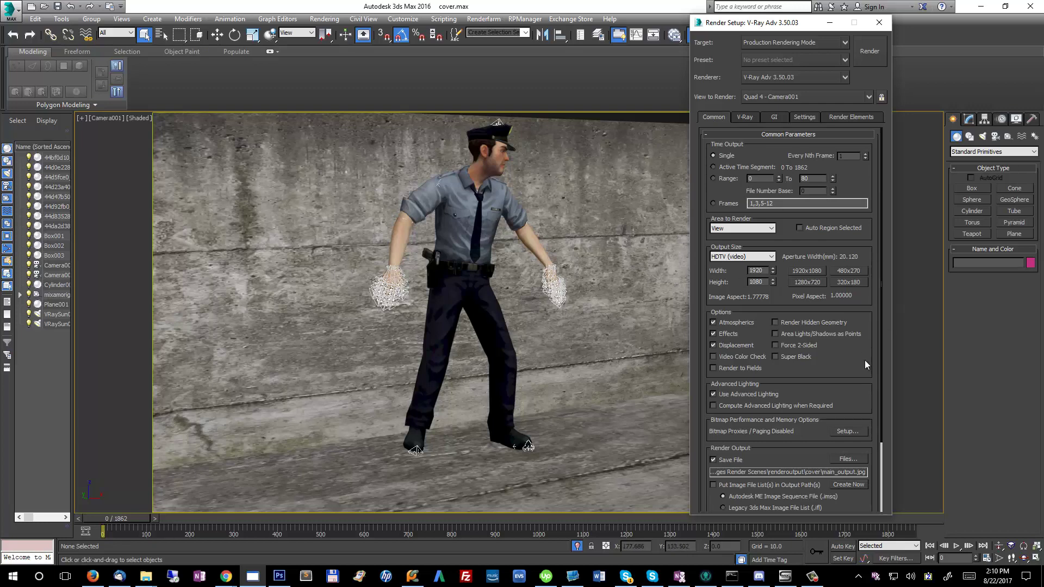
{"action": "left_click_drag", "start_coordinate": [868, 366], "coordinate": [840, 479]}
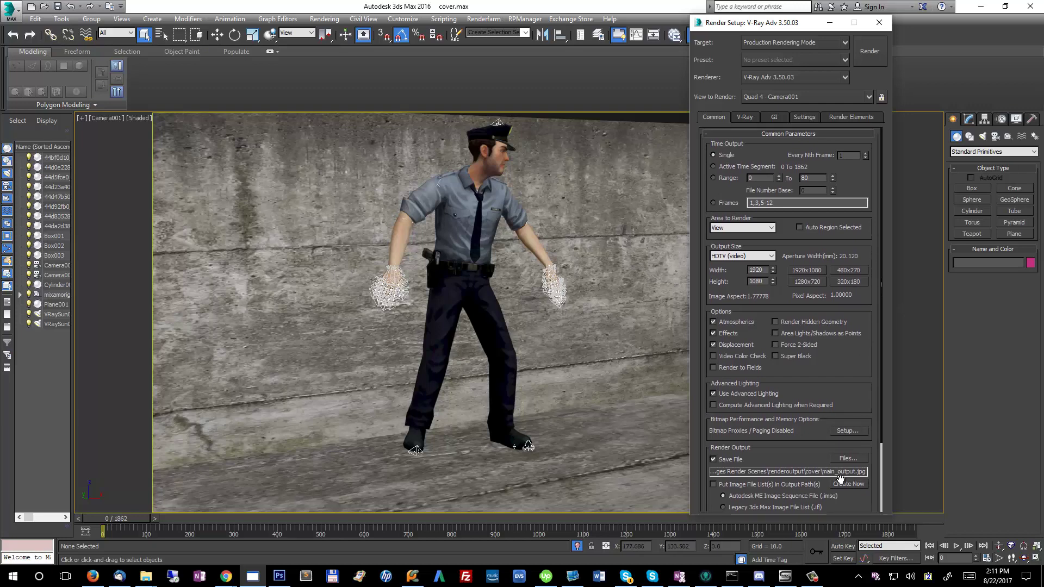
{"action": "left_click", "coordinate": [778, 116]}
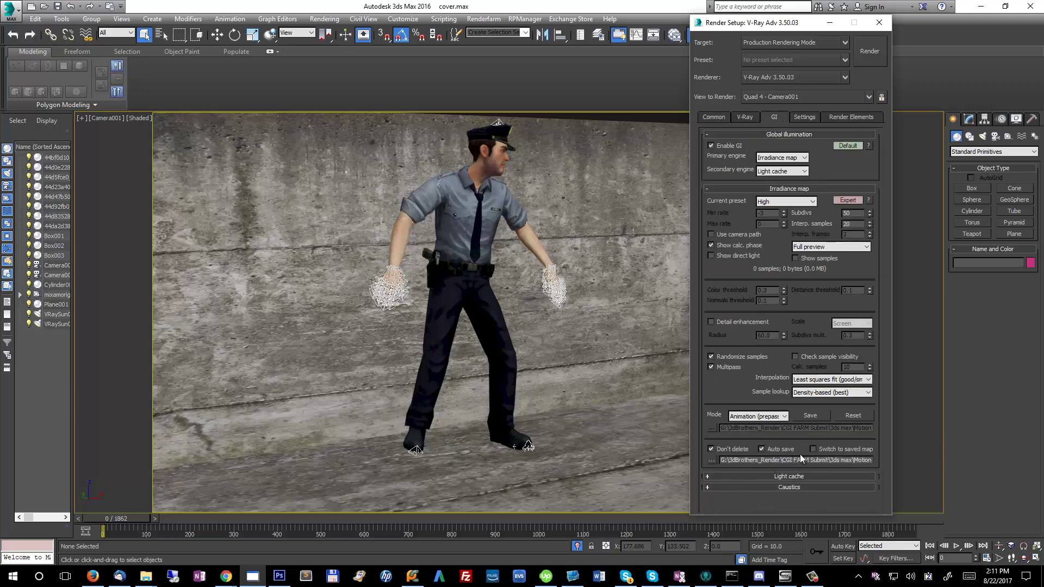
{"action": "left_click_drag", "start_coordinate": [931, 458], "coordinate": [930, 459]}
{"action": "left_click", "coordinate": [824, 462]}
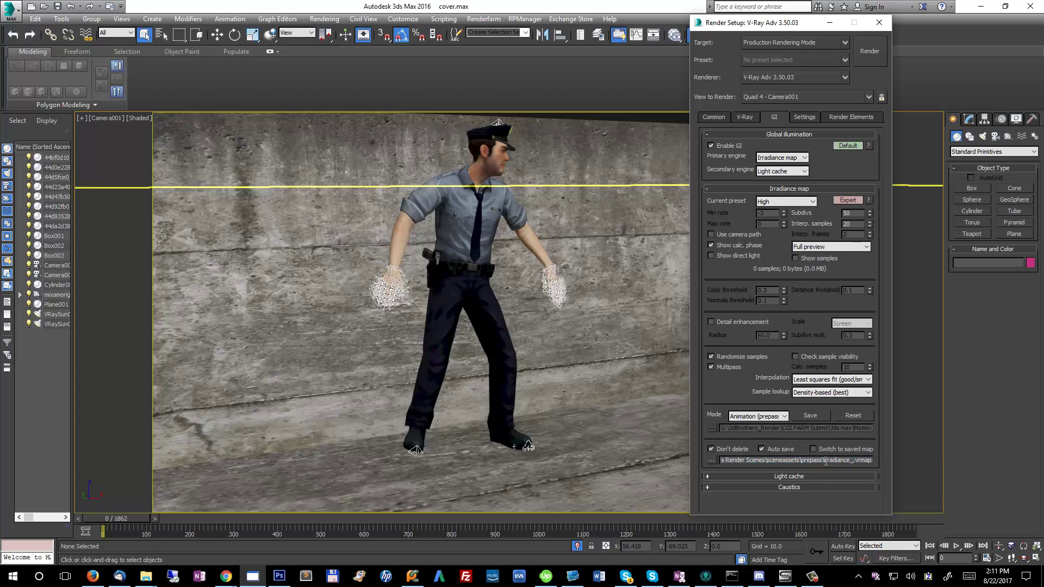
{"action": "left_click_drag", "start_coordinate": [825, 461], "coordinate": [872, 461]}
Change the irradiance map mode to Animation (rendering)
{"action": "left_click", "coordinate": [768, 416]}
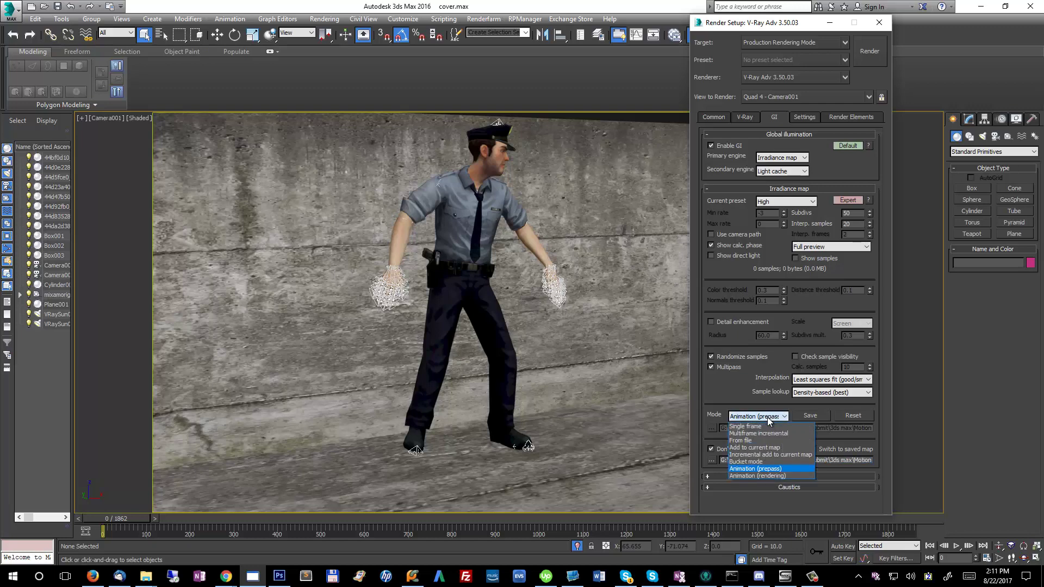
{"action": "left_click", "coordinate": [650, 435]}
{"action": "left_click", "coordinate": [755, 418]}
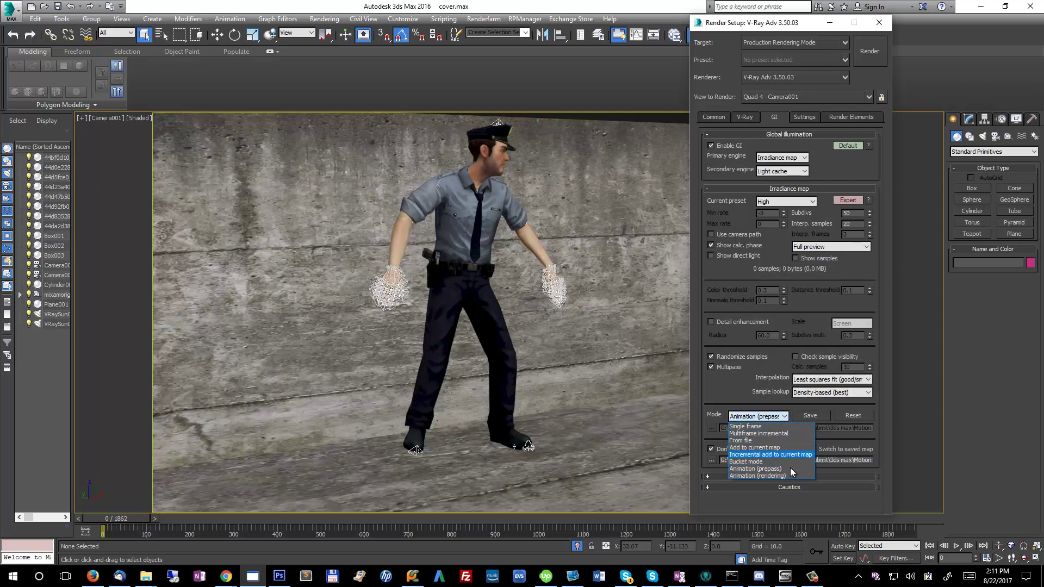
{"action": "left_click", "coordinate": [785, 476]}
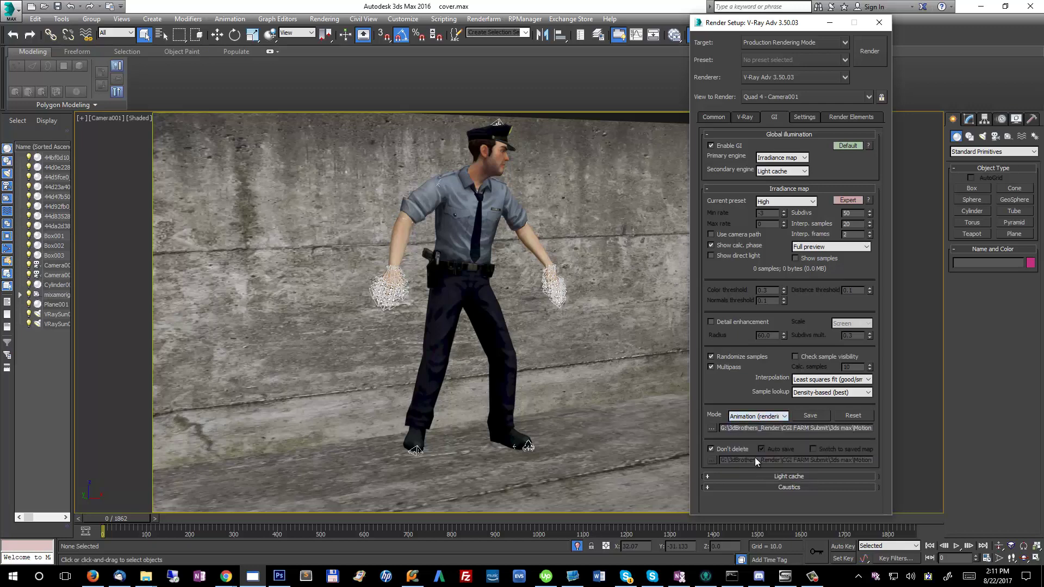
Load irradiance_.vrmap from the prepass folder as the irradiance map file and check its path
{"action": "left_click", "coordinate": [710, 428]}
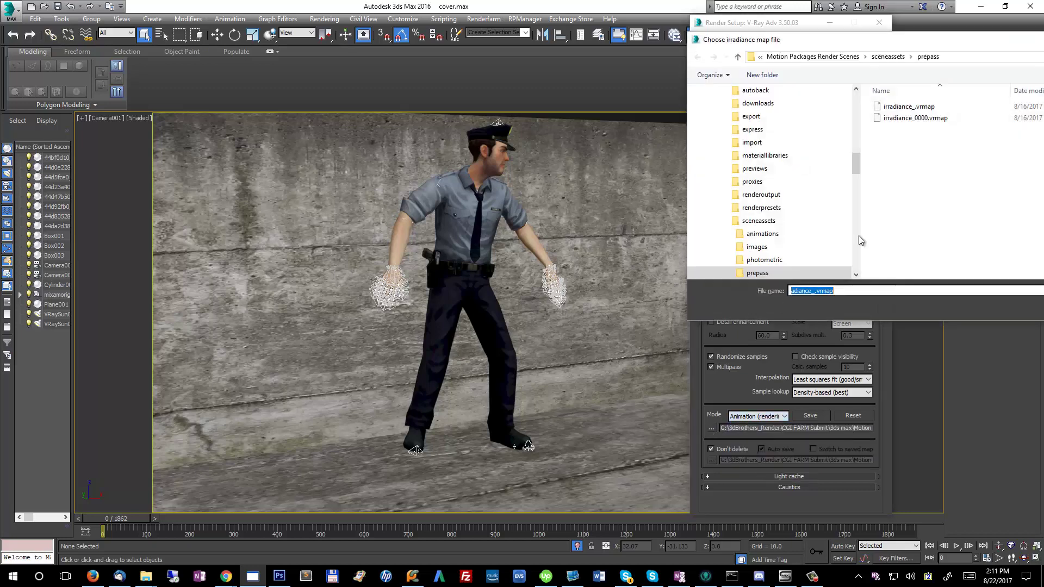
{"action": "left_click", "coordinate": [764, 108]}
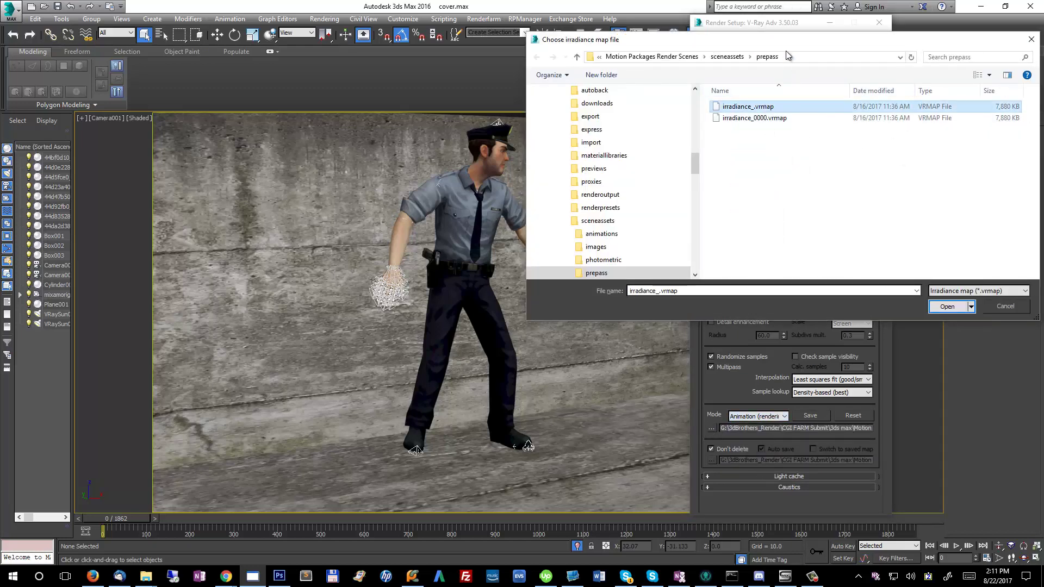
{"action": "left_click_drag", "start_coordinate": [791, 41], "coordinate": [430, 72]}
{"action": "left_click", "coordinate": [589, 337]}
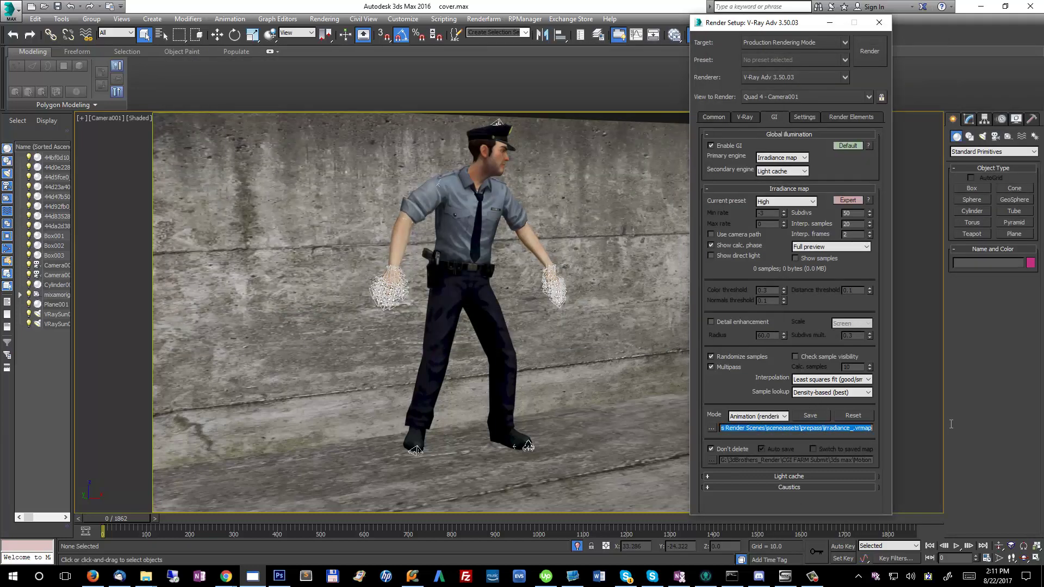
{"action": "left_click_drag", "start_coordinate": [930, 413], "coordinate": [674, 427]}
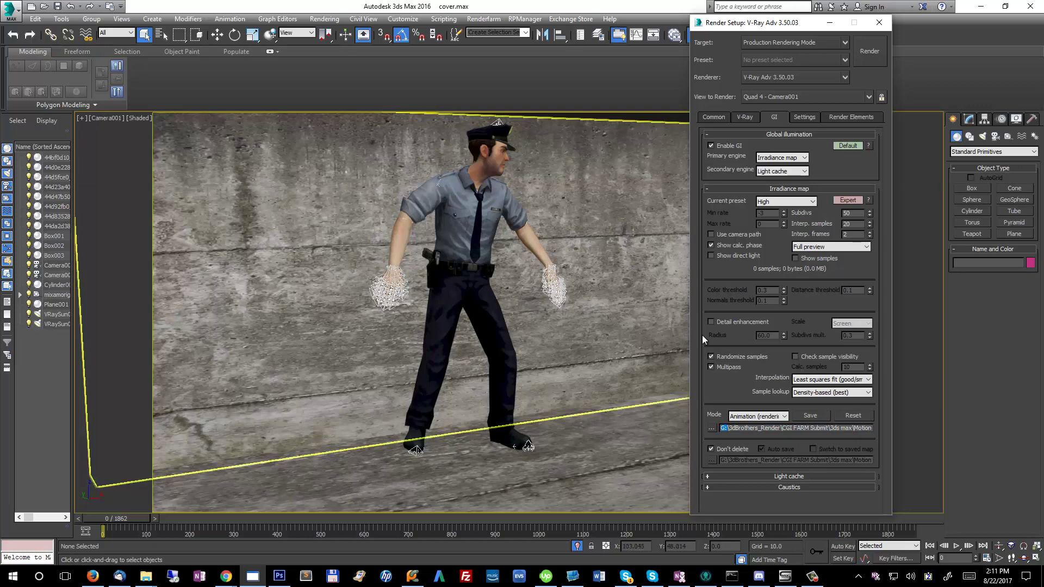
Set the secondary GI engine to None and the primary engine to Light cache, and expand the light cache settings
{"action": "left_click", "coordinate": [777, 172]}
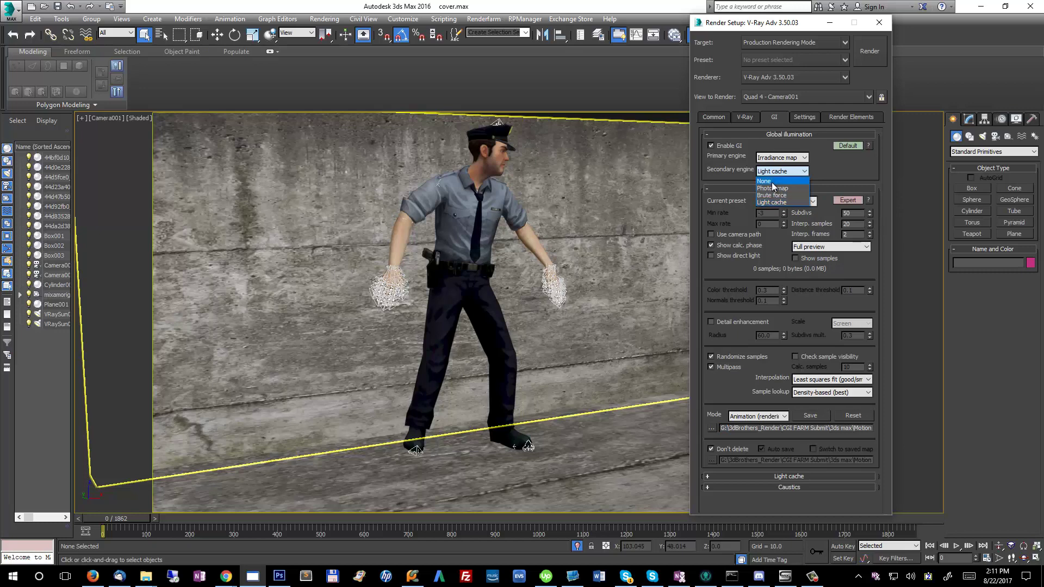
{"action": "left_click", "coordinate": [772, 181]}
{"action": "left_click", "coordinate": [790, 157]}
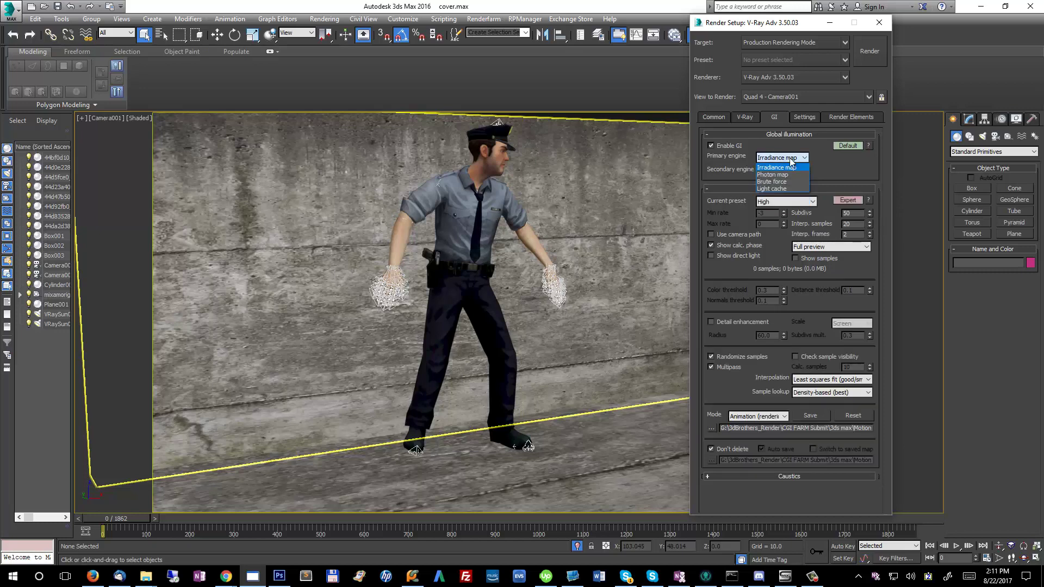
{"action": "left_click", "coordinate": [783, 190]}
{"action": "left_click", "coordinate": [778, 189]}
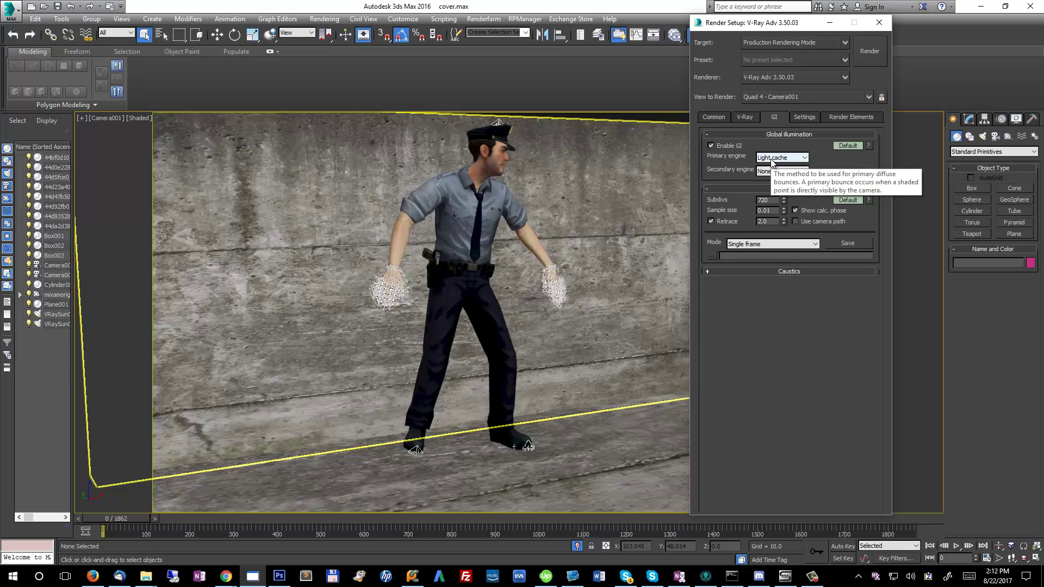
Set the light cache mode to Fly-through and, in its Expert settings, enable Use camera path and Auto save
{"action": "mouse_move", "coordinate": [766, 29]}
{"action": "left_mouse_down"}
{"action": "mouse_move", "coordinate": [723, 36]}
{"action": "mouse_move", "coordinate": [817, 22]}
{"action": "mouse_move", "coordinate": [784, 24]}
{"action": "left_mouse_up"}
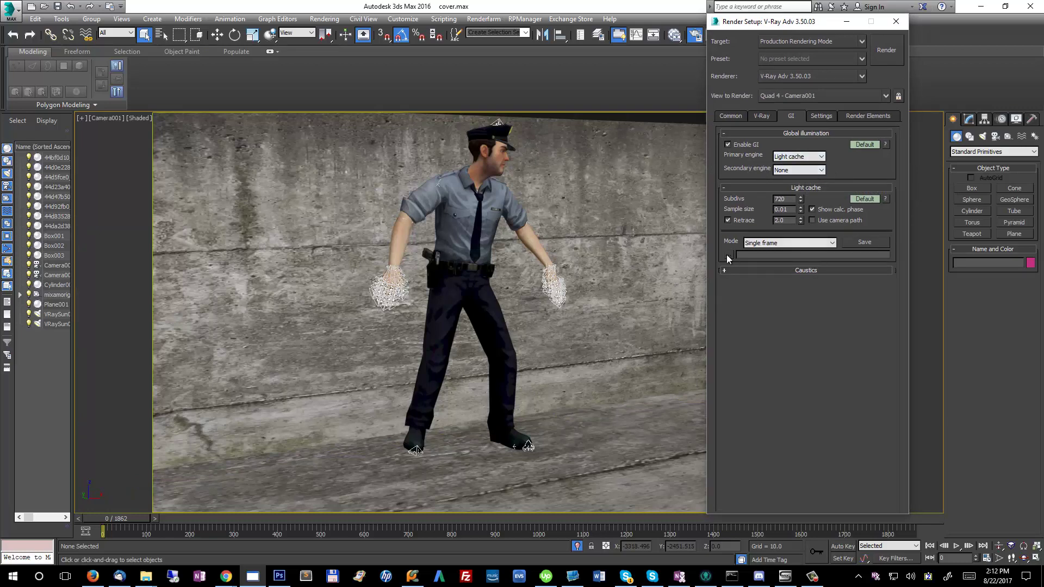
{"action": "left_click", "coordinate": [771, 244]}
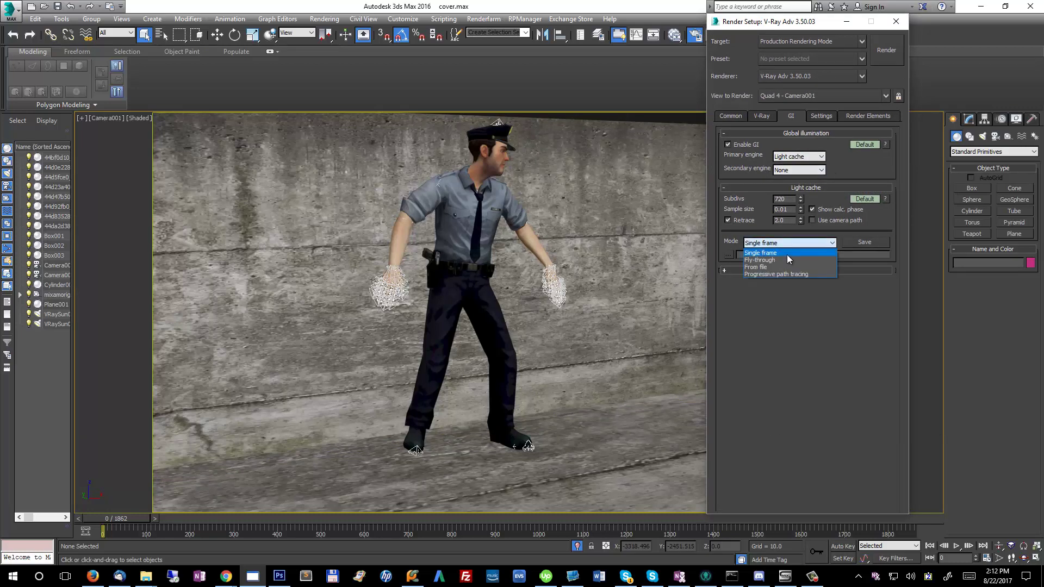
{"action": "left_click", "coordinate": [779, 259]}
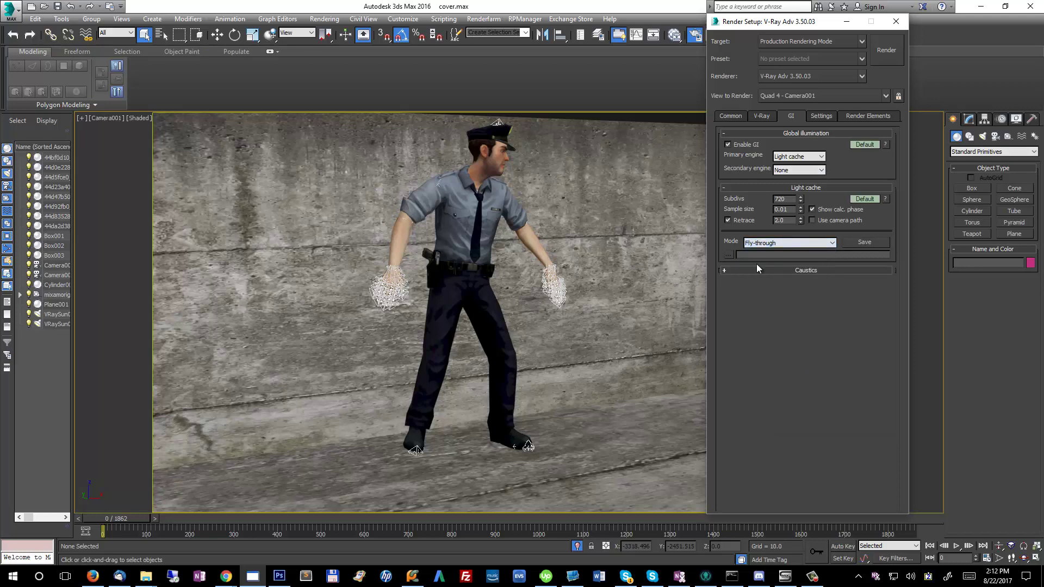
{"action": "left_click", "coordinate": [865, 199]}
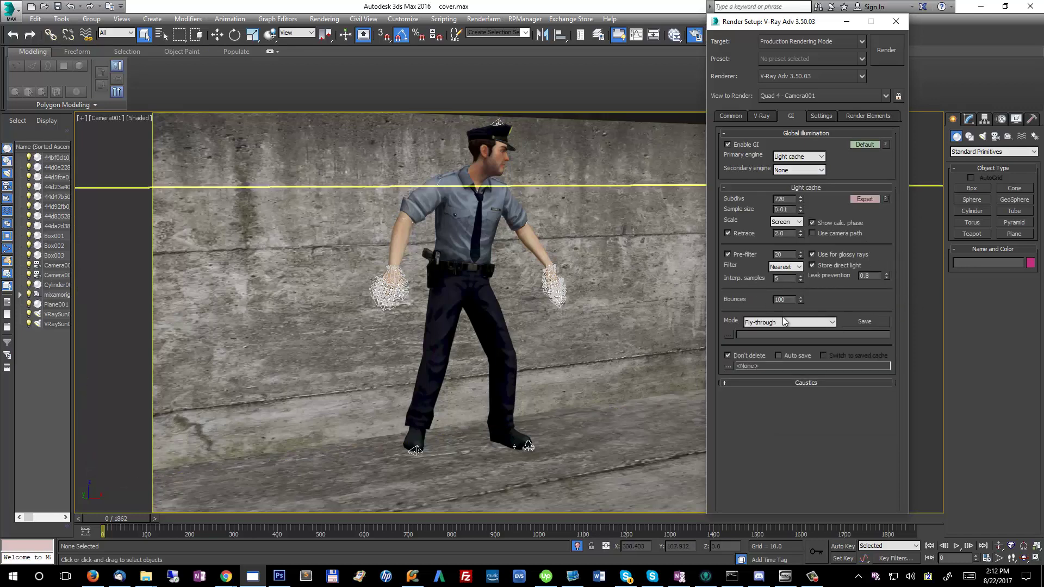
{"action": "left_click", "coordinate": [791, 354]}
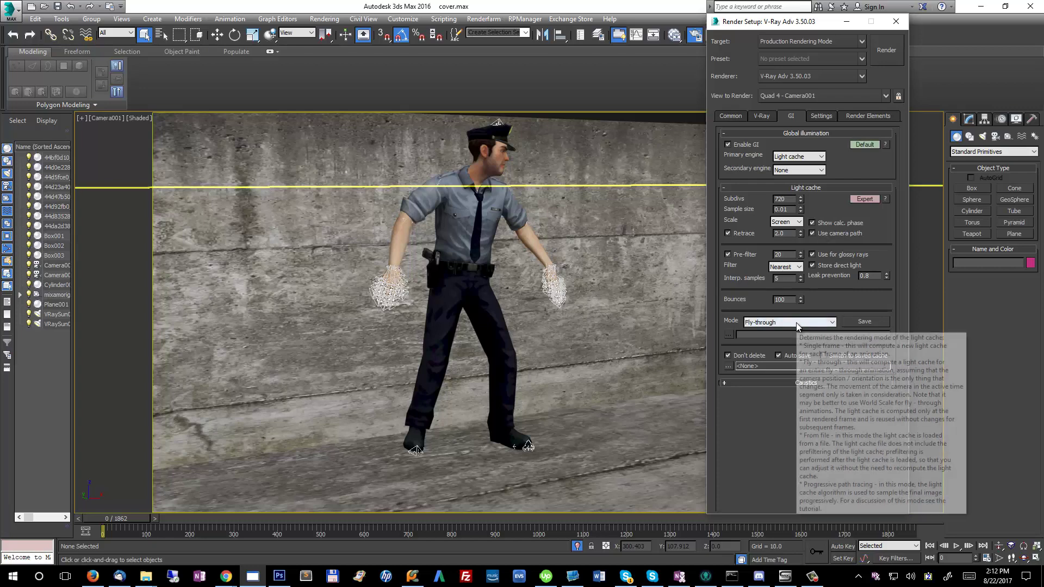
Set the light cache auto-save file to "lightcache" in the scenes folder
{"action": "left_click", "coordinate": [728, 366]}
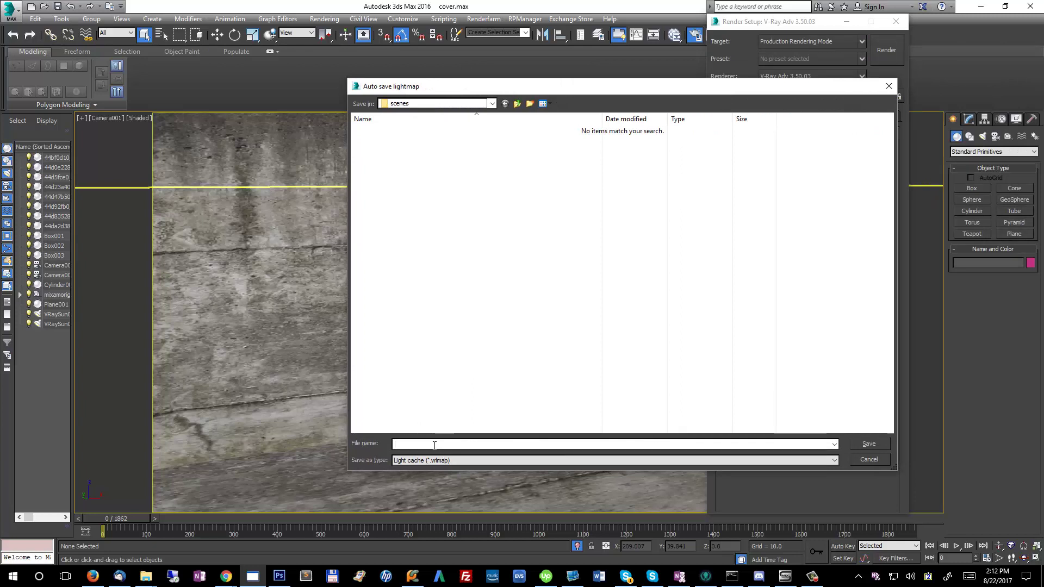
{"action": "type", "text": "lightcache"}
{"action": "key", "text": "Return"}
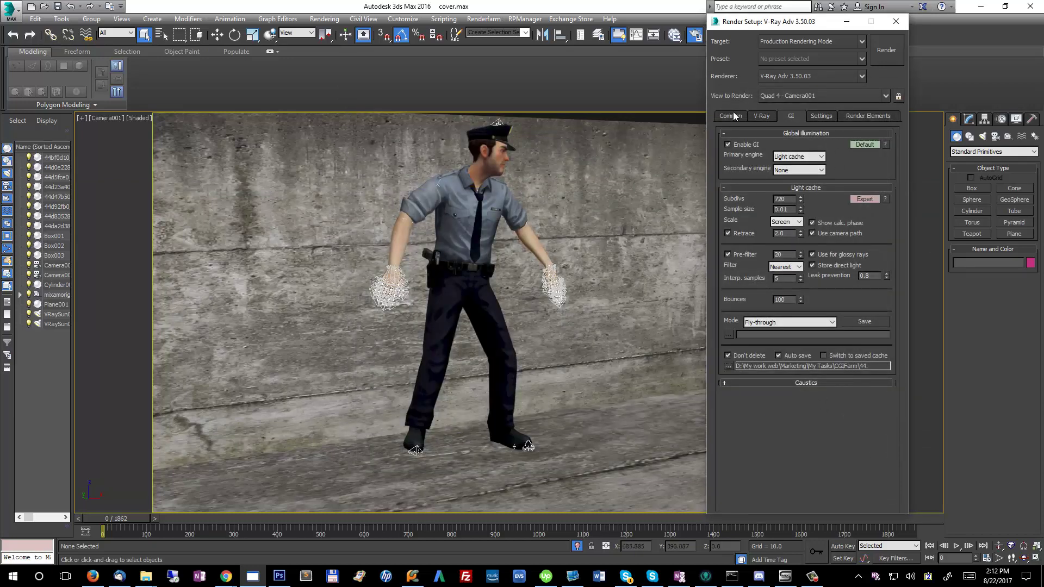
Check the "Don't render final image" switch and the common render parameters
{"action": "left_click", "coordinate": [761, 116]}
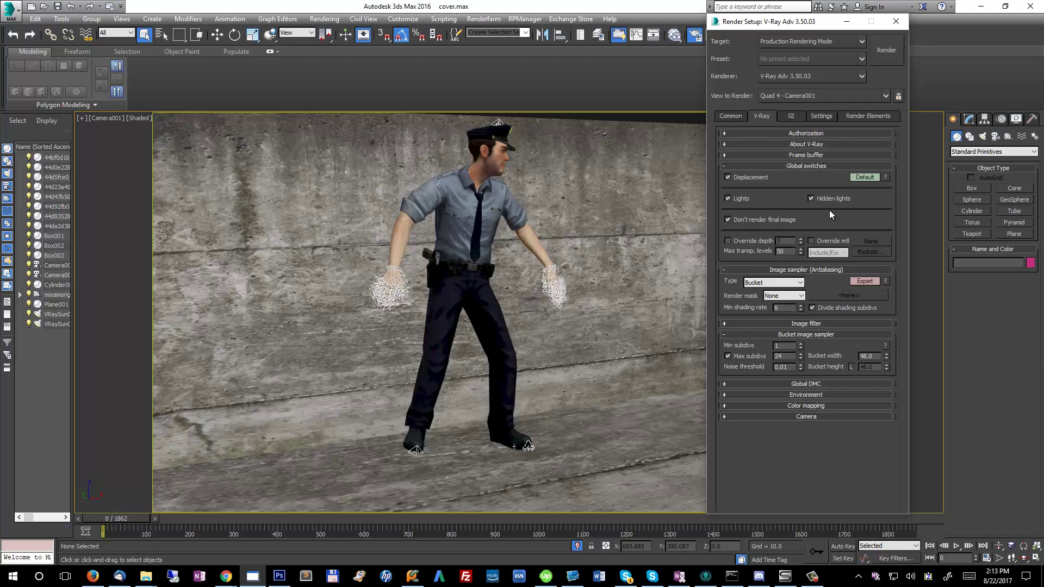
{"action": "left_click", "coordinate": [799, 115]}
{"action": "left_click", "coordinate": [724, 117]}
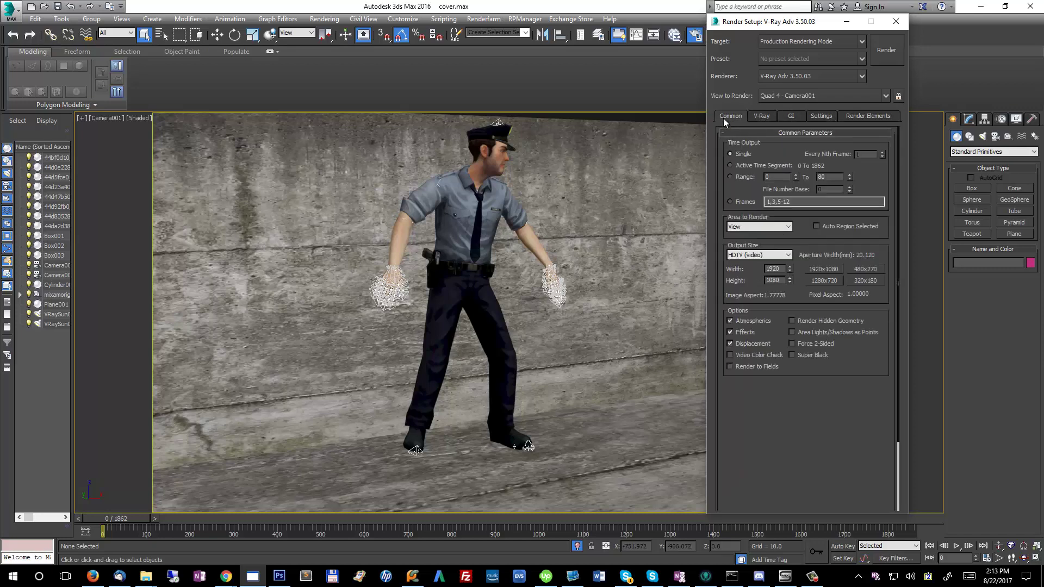
{"action": "left_click", "coordinate": [793, 118]}
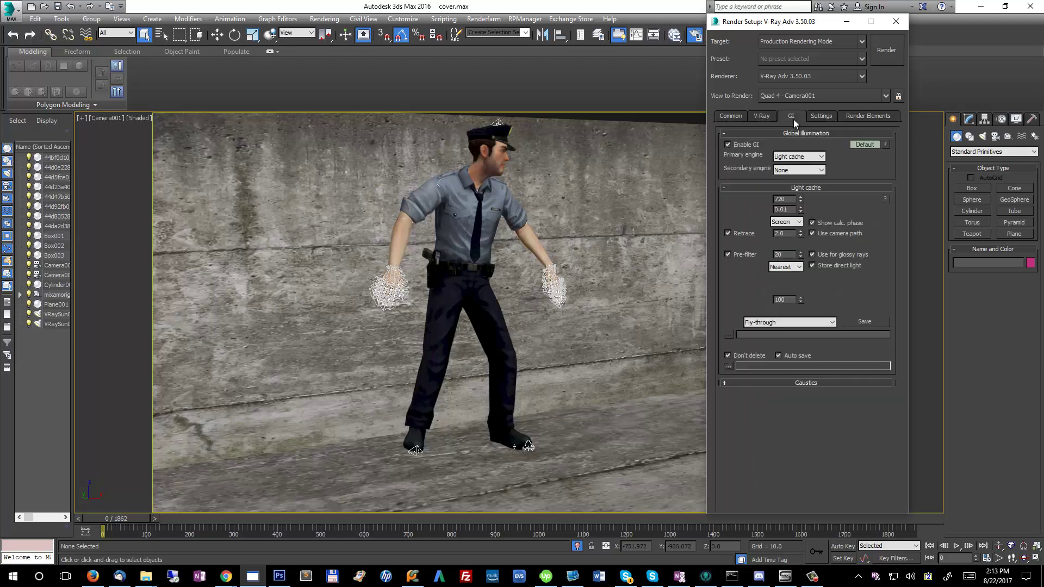
{"action": "left_click", "coordinate": [833, 118]}
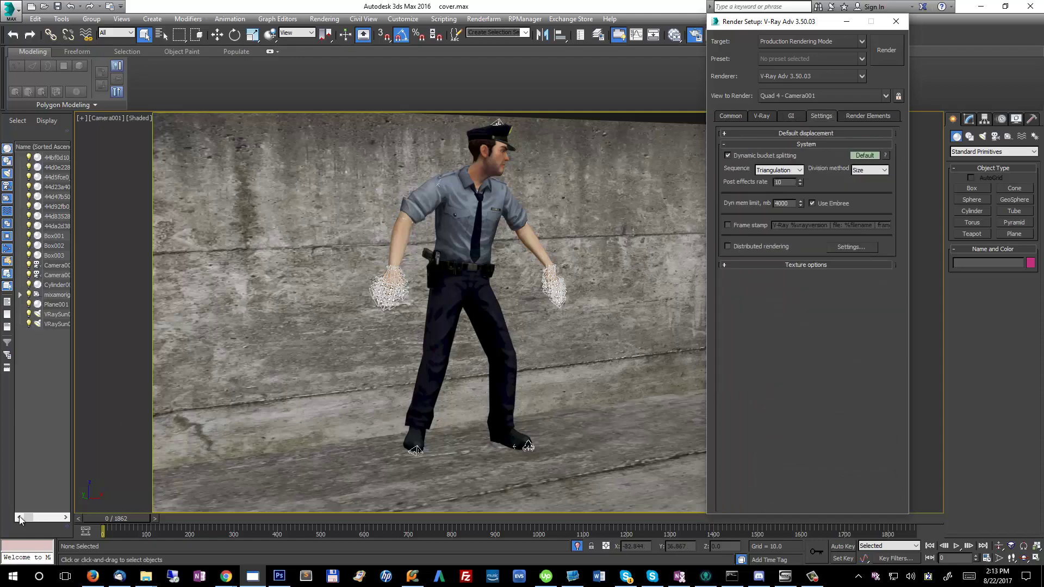
{"action": "left_click_drag", "start_coordinate": [125, 517], "coordinate": [739, 522]}
{"action": "left_click_drag", "start_coordinate": [866, 578], "coordinate": [41, 551]}
{"action": "left_click", "coordinate": [145, 35]}
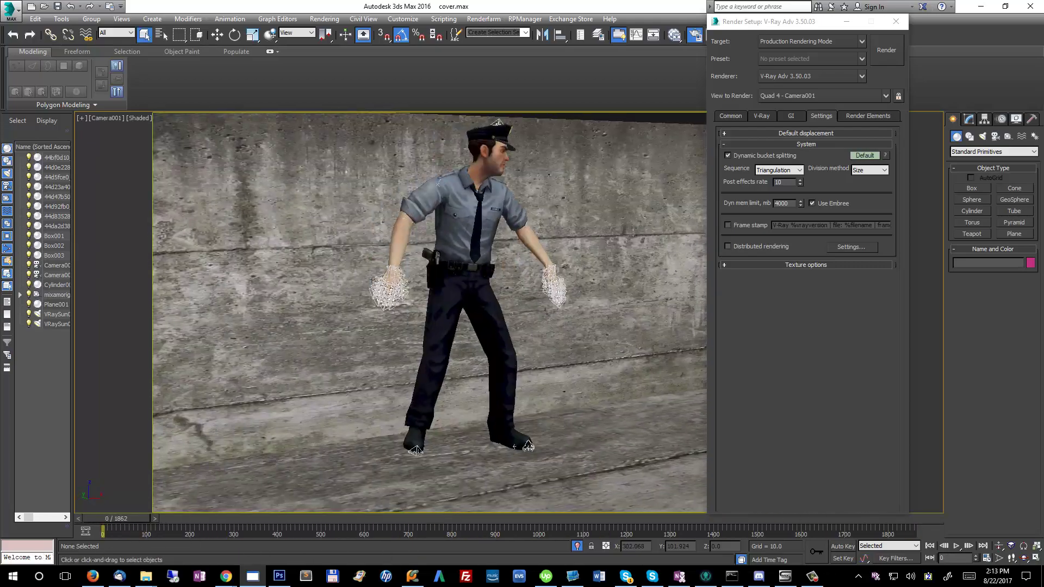
Turn off "Don't render final image" in the V-Ray global switches
{"action": "left_click", "coordinate": [789, 118]}
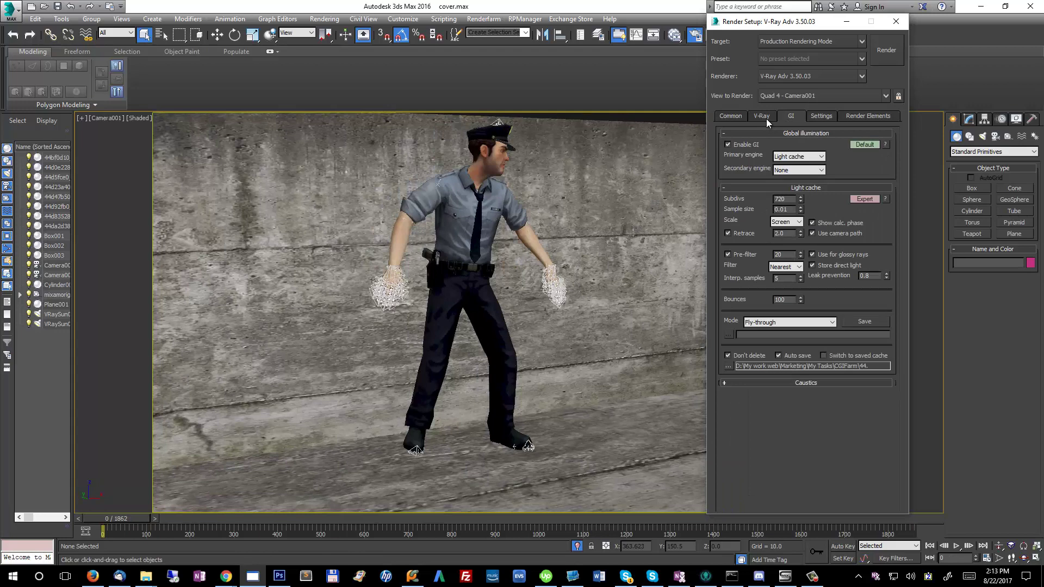
{"action": "left_click", "coordinate": [766, 119]}
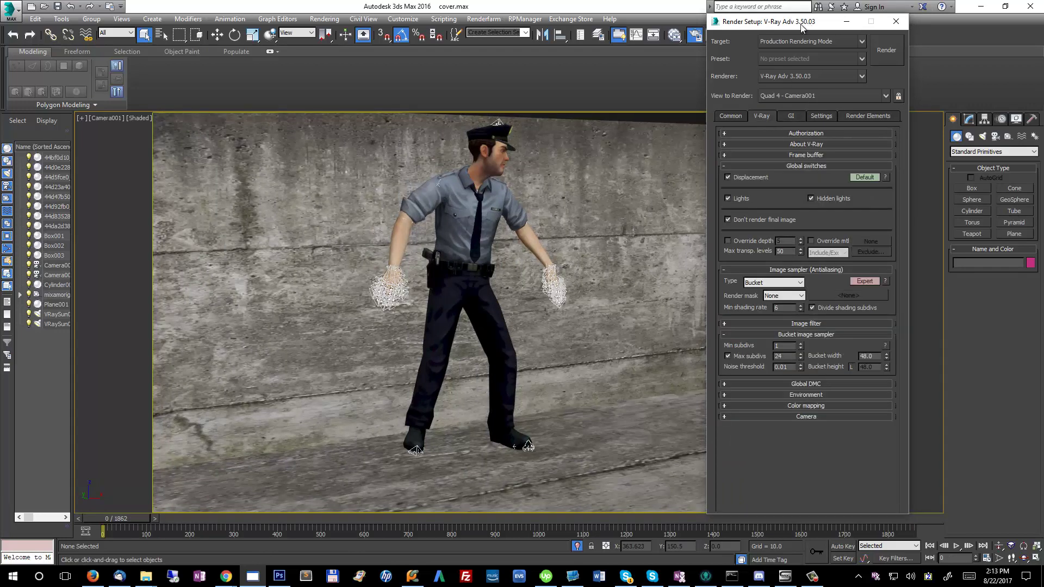
{"action": "mouse_move", "coordinate": [764, 24]}
{"action": "left_mouse_down"}
{"action": "mouse_move", "coordinate": [737, 22]}
{"action": "mouse_move", "coordinate": [777, 24]}
{"action": "left_mouse_up"}
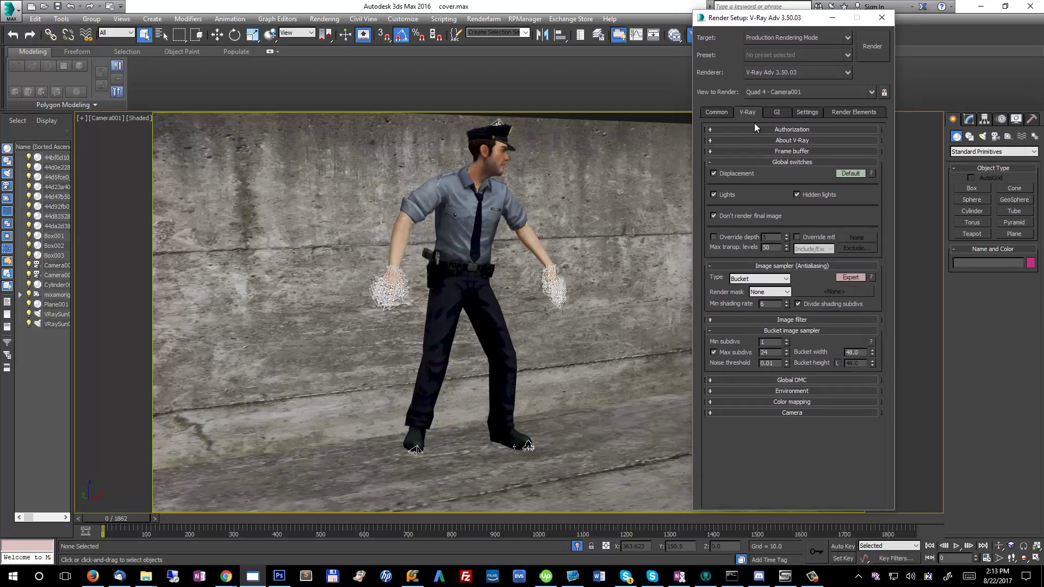
{"action": "left_click", "coordinate": [743, 215]}
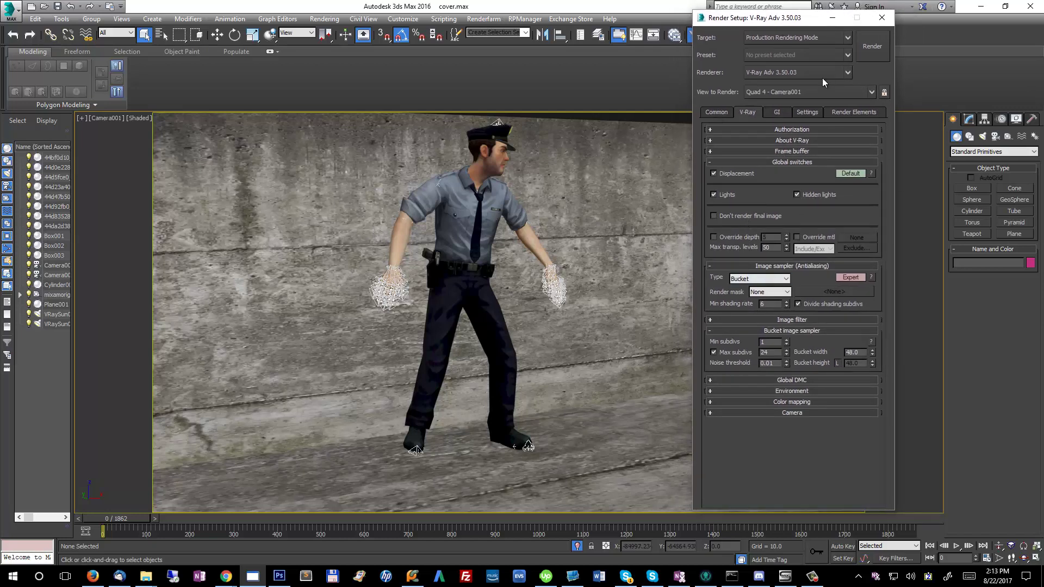
Set the light cache mode to From file, and open its file chooser and leave it without picking a file
{"action": "left_click", "coordinate": [802, 112]}
{"action": "left_click", "coordinate": [744, 112]}
{"action": "left_click", "coordinate": [808, 113]}
{"action": "left_click", "coordinate": [776, 112]}
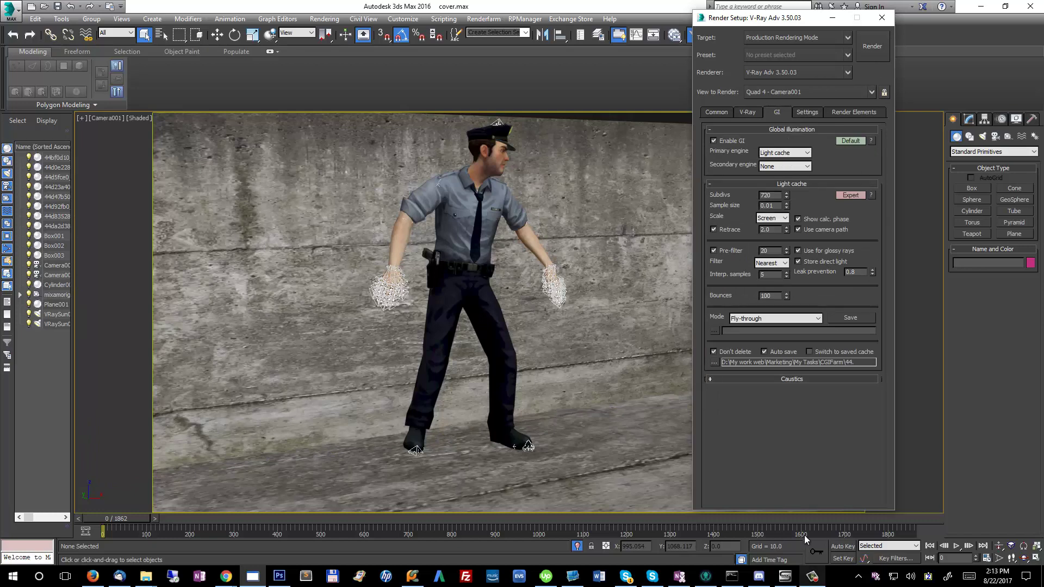
{"action": "left_click", "coordinate": [782, 317]}
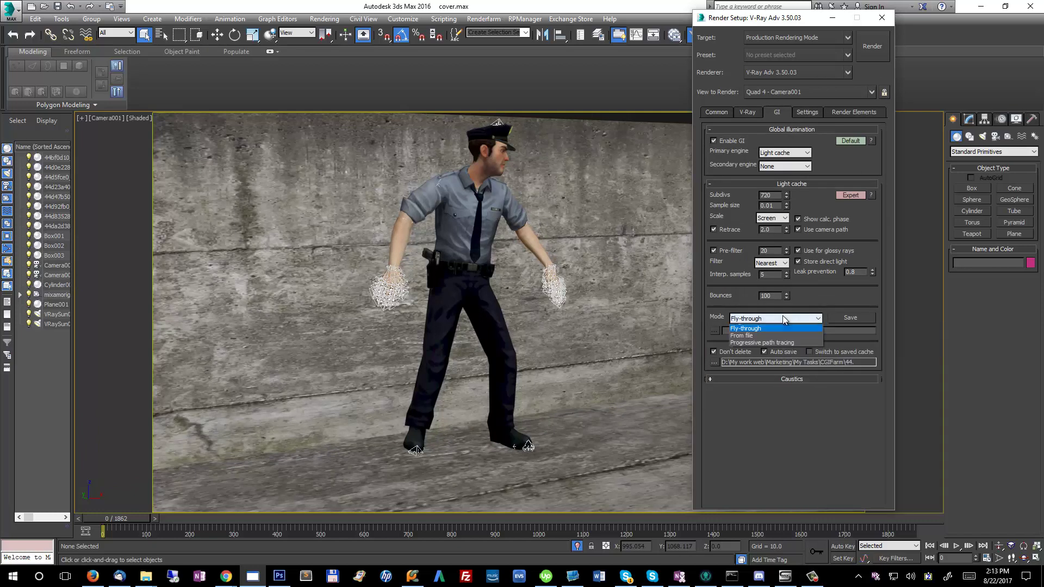
{"action": "left_click", "coordinate": [873, 387]}
{"action": "left_click", "coordinate": [749, 320]}
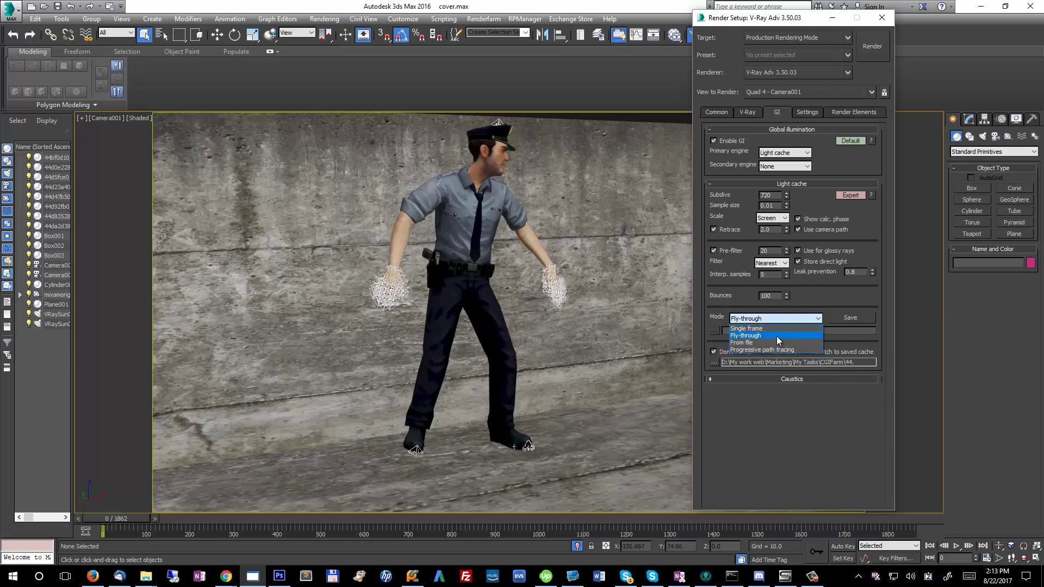
{"action": "left_click", "coordinate": [764, 341]}
{"action": "left_click", "coordinate": [712, 331]}
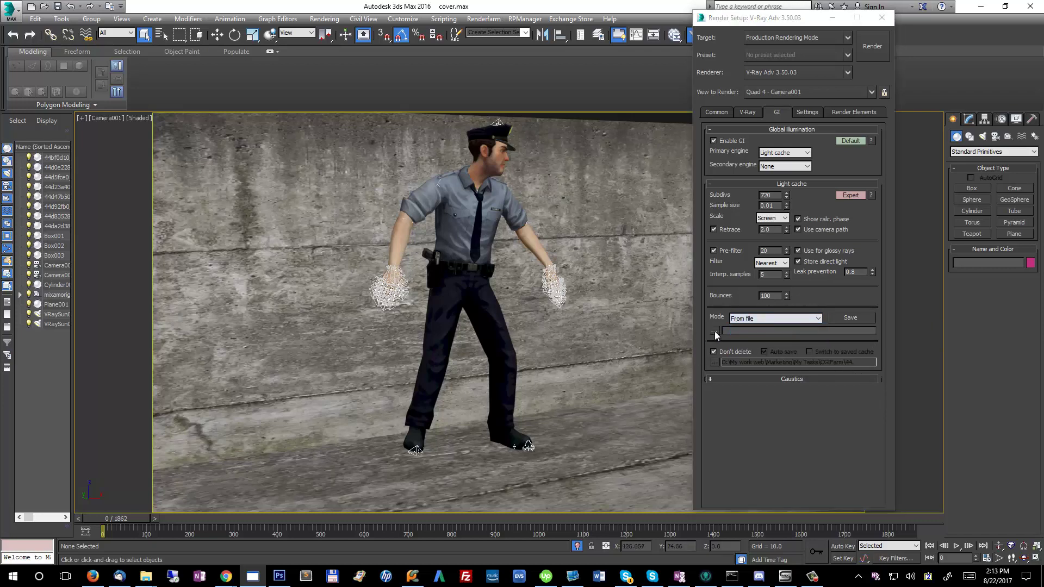
{"action": "key", "text": "Escape"}
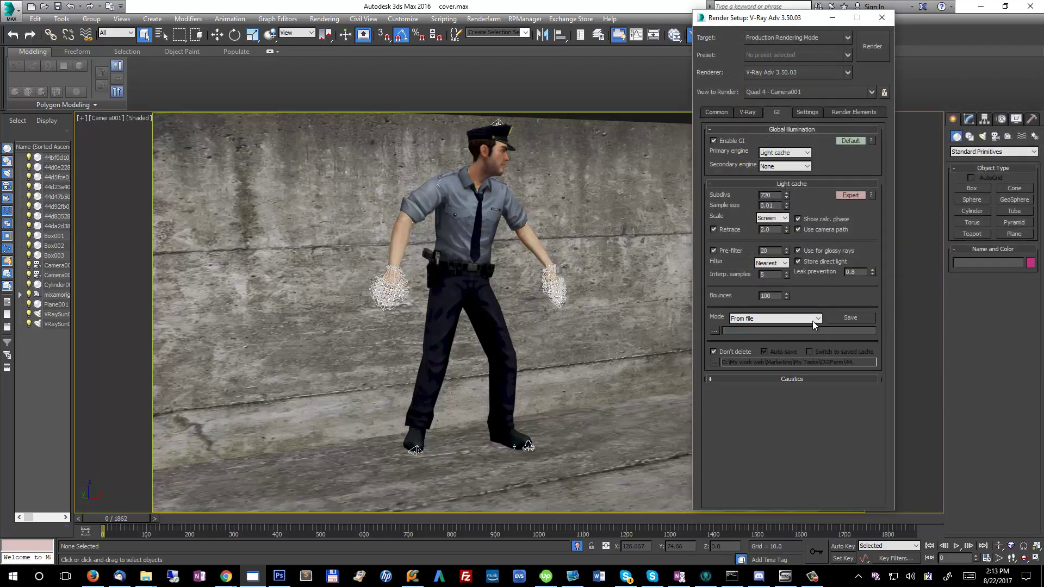
Check the common render output settings and collapse the Global switches, Image sampler and Bucket image sampler sections
{"action": "left_click_drag", "start_coordinate": [745, 21], "coordinate": [785, 16]}
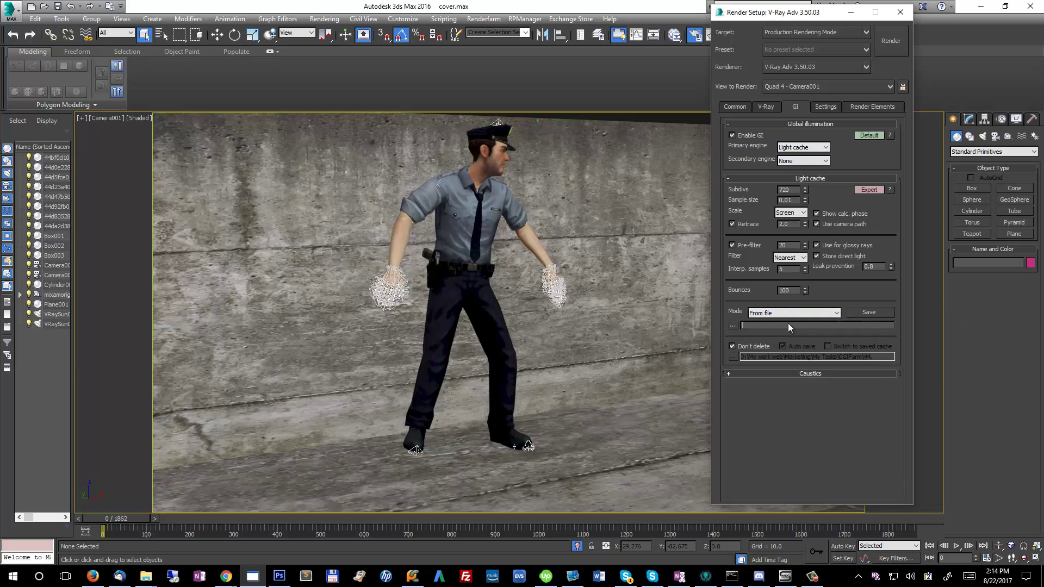
{"action": "left_click", "coordinate": [739, 109]}
{"action": "scroll", "coordinate": [870, 365], "scroll_direction": "down", "scroll_amount": 2}
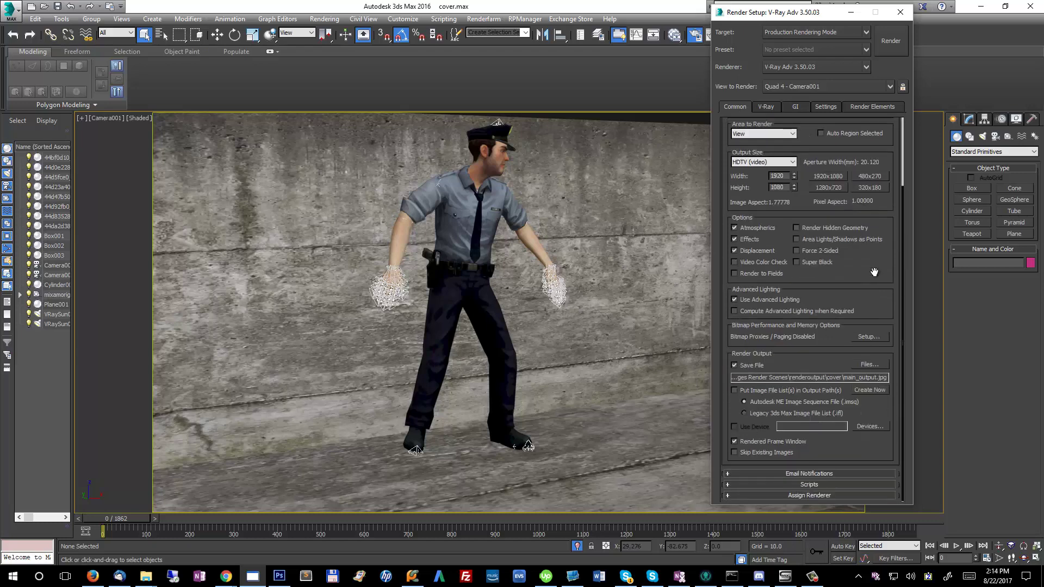
{"action": "scroll", "coordinate": [873, 296], "scroll_direction": "up", "scroll_amount": 3}
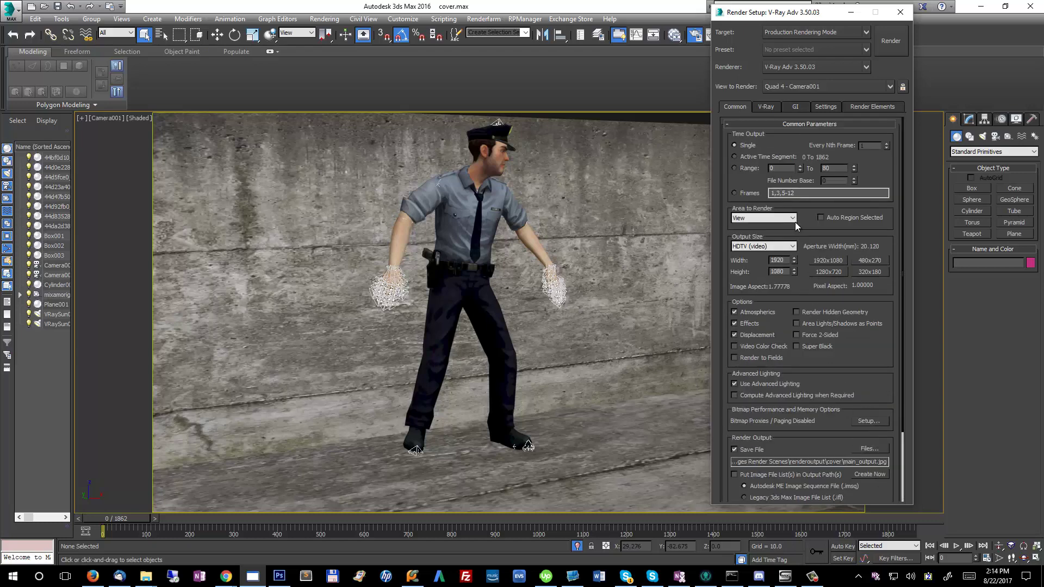
{"action": "left_click", "coordinate": [767, 108]}
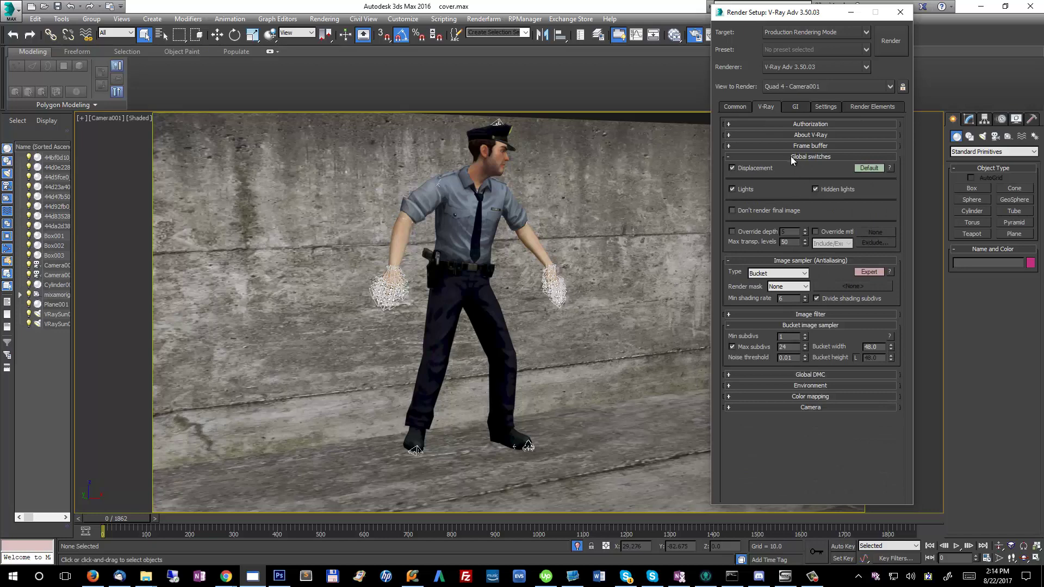
{"action": "left_click", "coordinate": [805, 156]}
{"action": "left_click", "coordinate": [808, 167]}
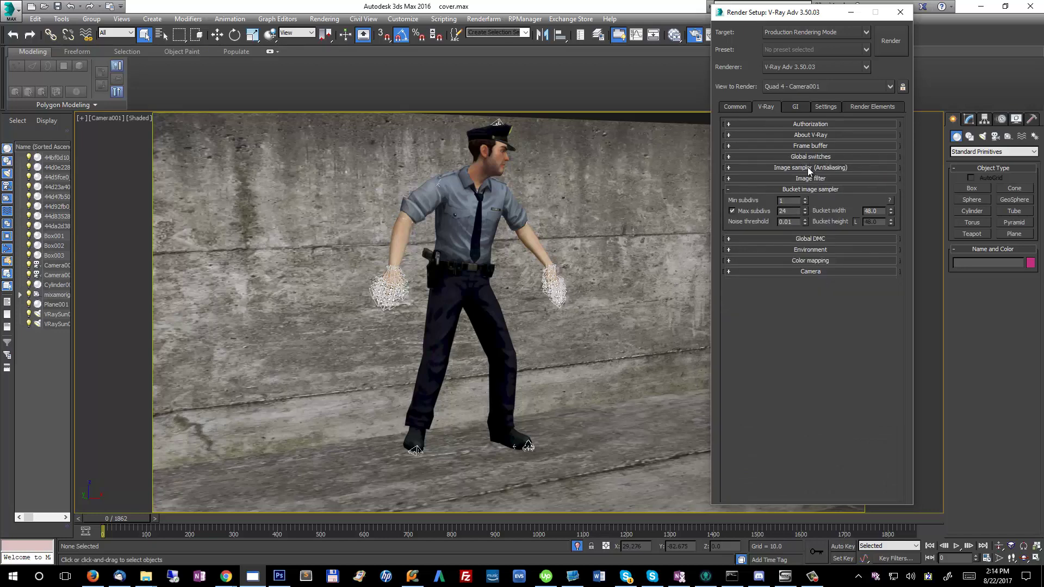
{"action": "left_click", "coordinate": [795, 189]}
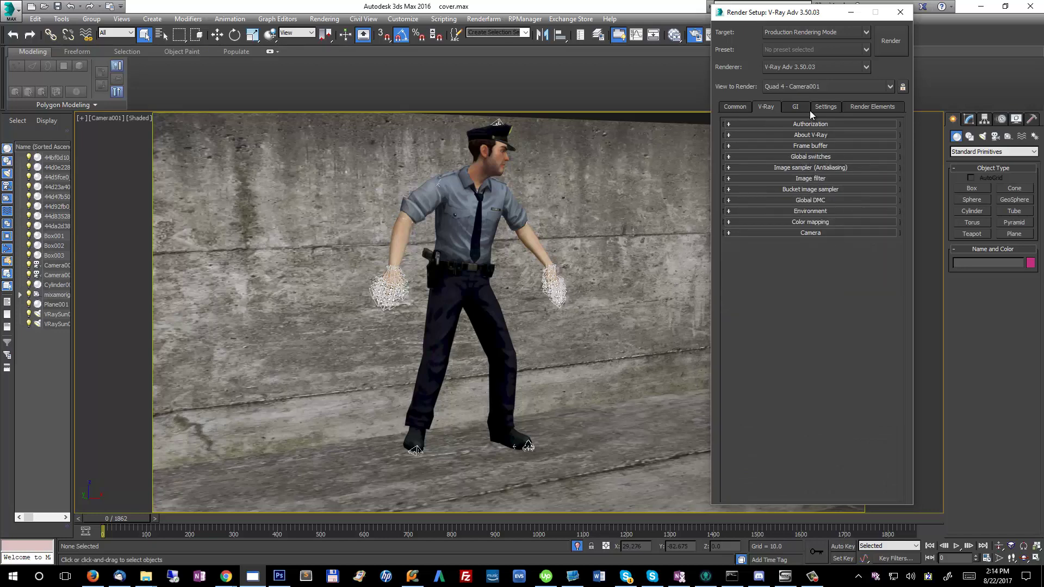
{"action": "left_click", "coordinate": [736, 107]}
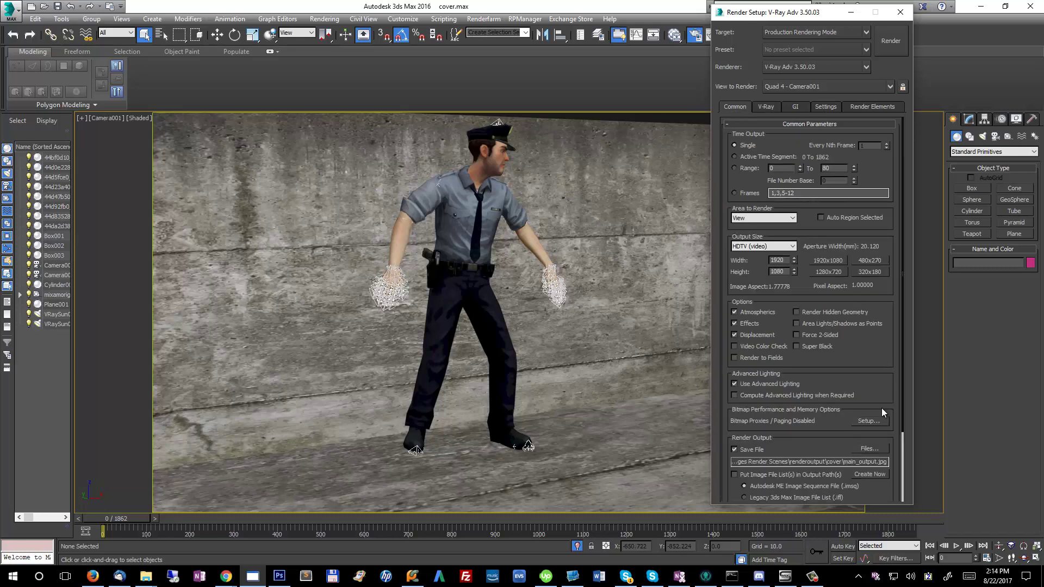
{"action": "left_click", "coordinate": [822, 108]}
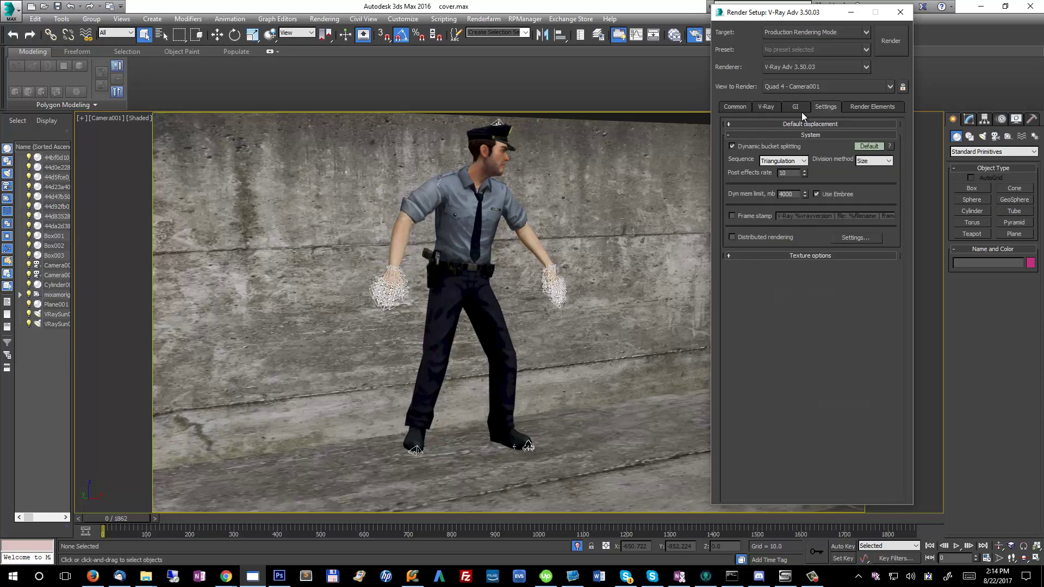
{"action": "left_click", "coordinate": [797, 107]}
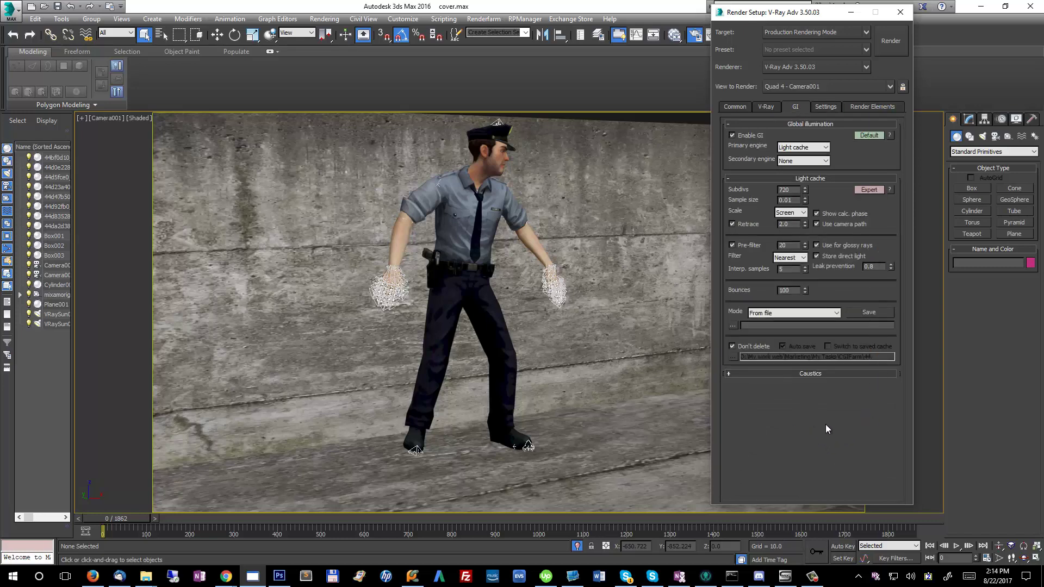
{"action": "left_click", "coordinate": [743, 374]}
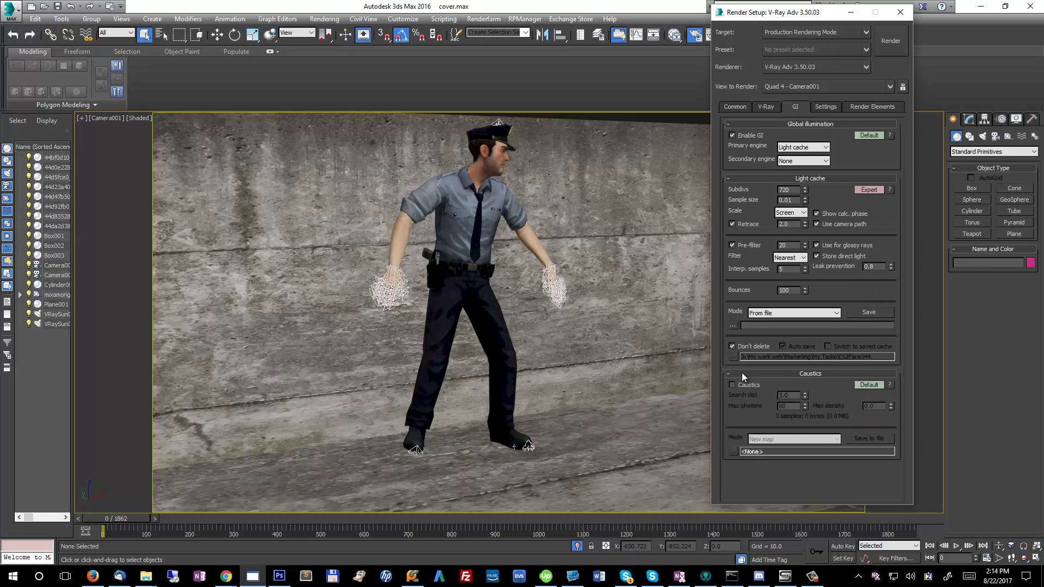
{"action": "left_click", "coordinate": [742, 374]}
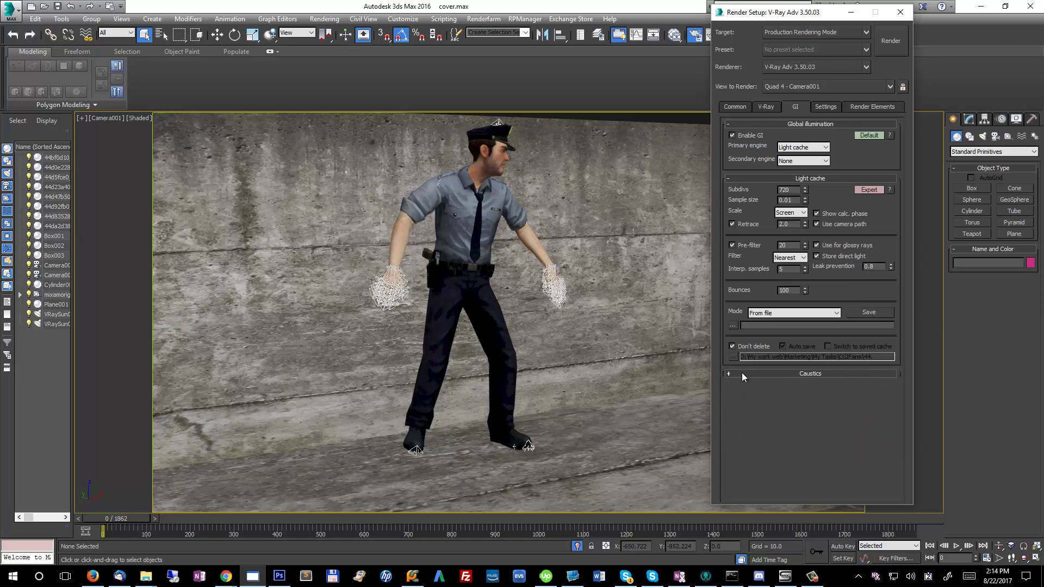
{"action": "mouse_move", "coordinate": [775, 14]}
{"action": "left_mouse_down"}
{"action": "mouse_move", "coordinate": [554, 16]}
{"action": "mouse_move", "coordinate": [774, 14]}
{"action": "left_mouse_up"}
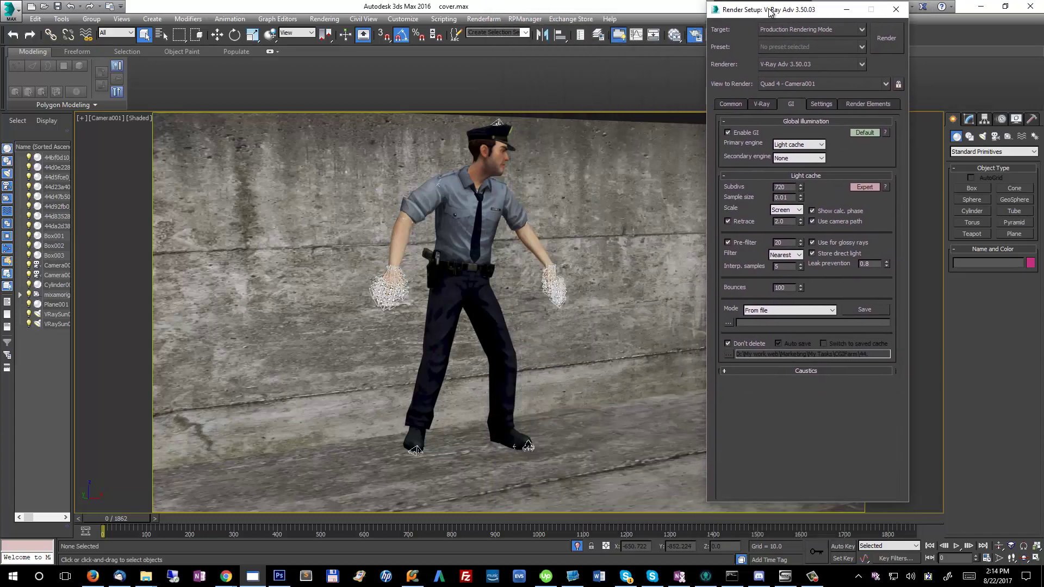